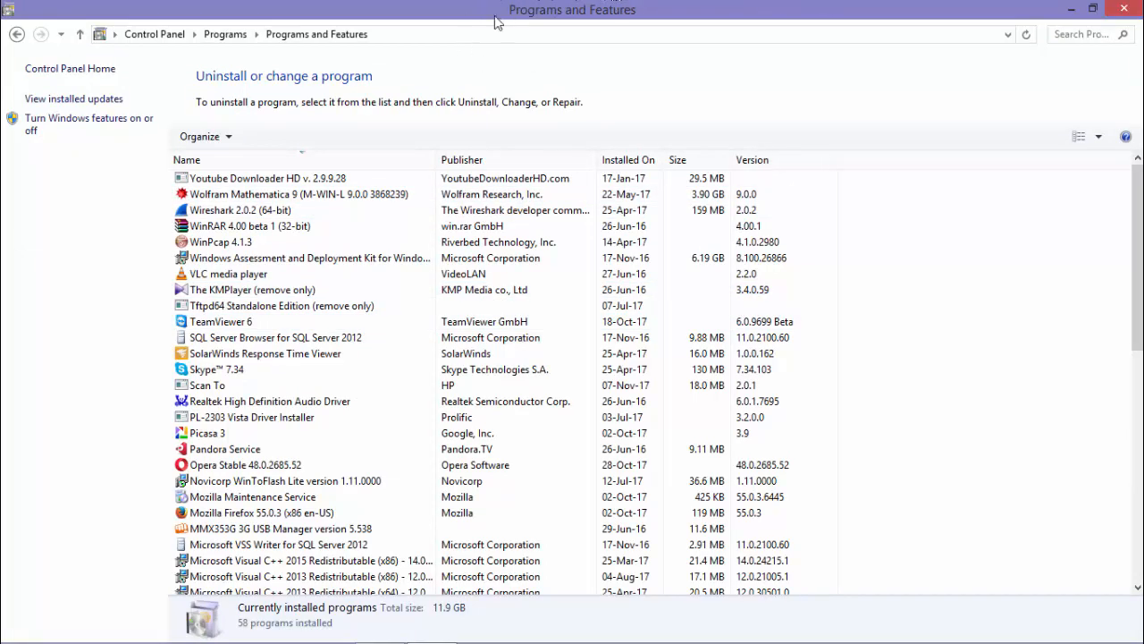
# Turn on the Hyper-V feature in Windows Features and apply the change.
pyautogui.click(72, 127)
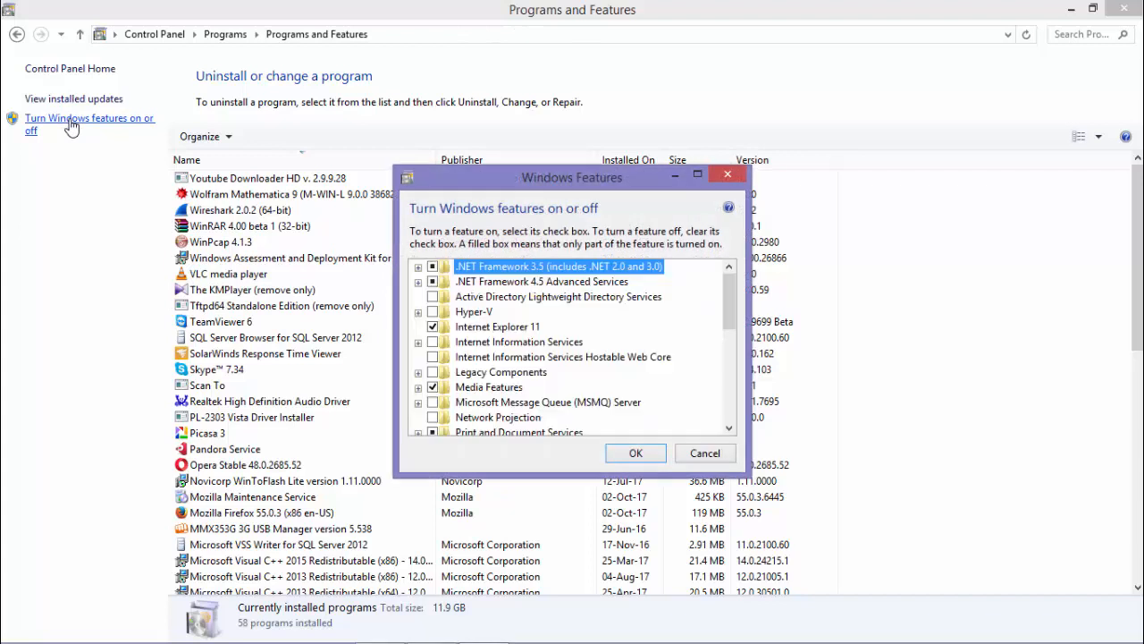
pyautogui.moveTo(536, 165); pyautogui.dragTo(360, 95)
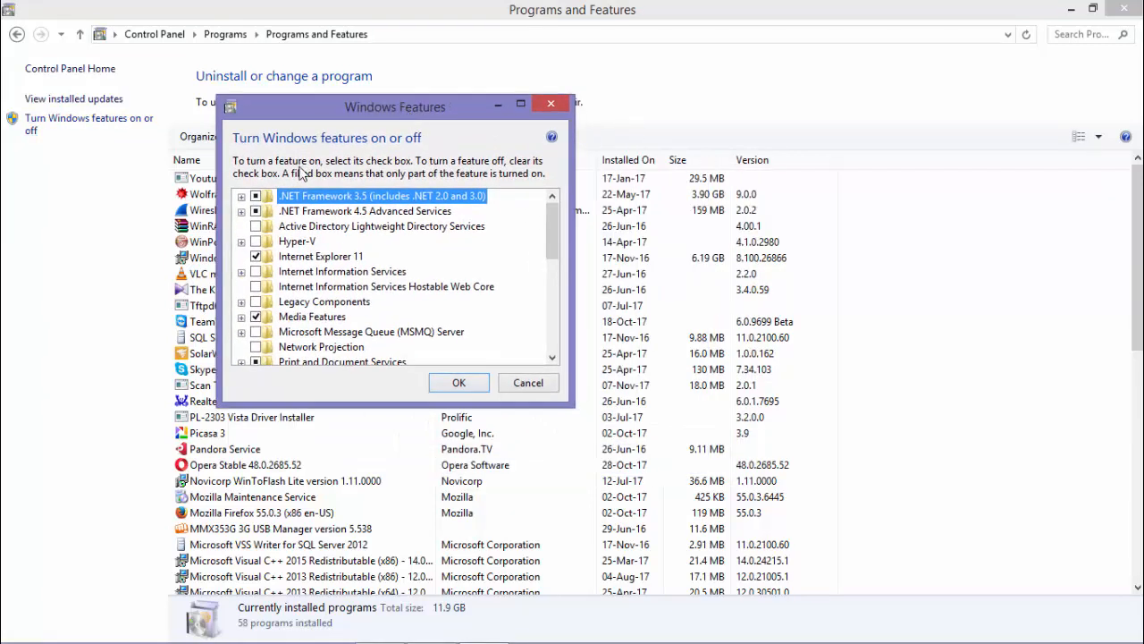
pyautogui.click(257, 242)
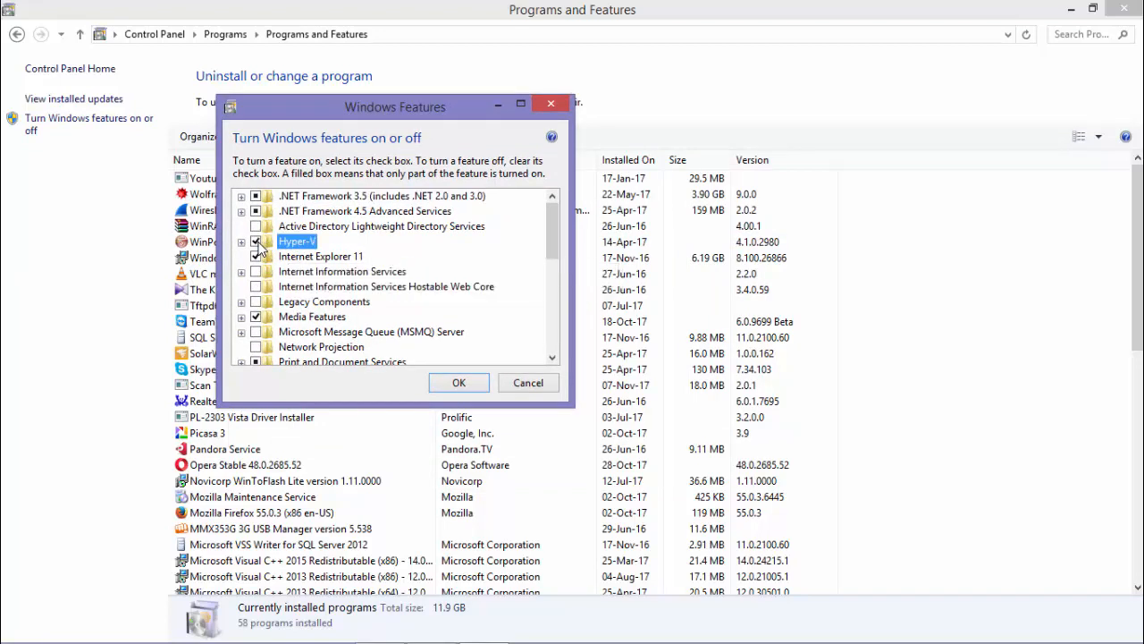
pyautogui.click(452, 386)
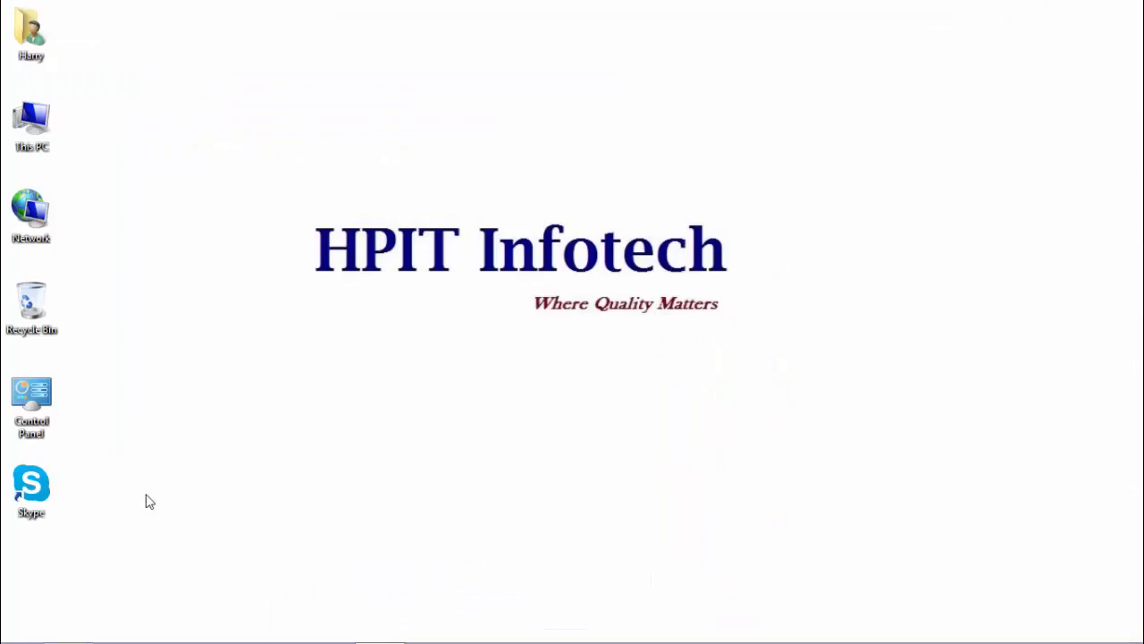
# Search the computer for "hyper" and open Hyper-V Manager.
pyautogui.click(20, 626)
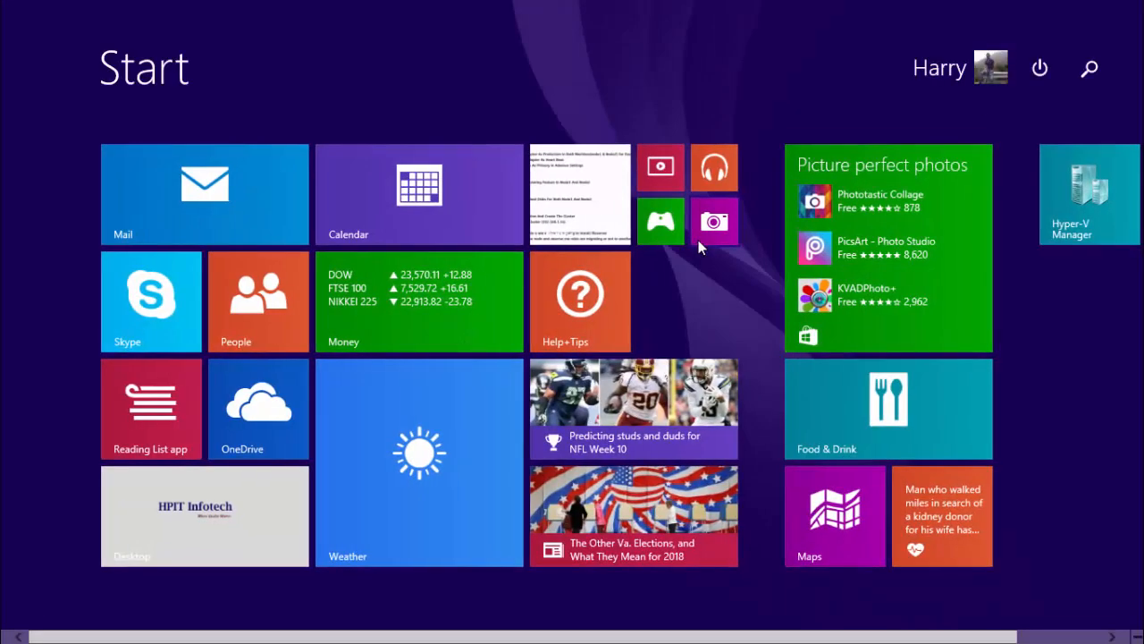
pyautogui.click(1089, 68)
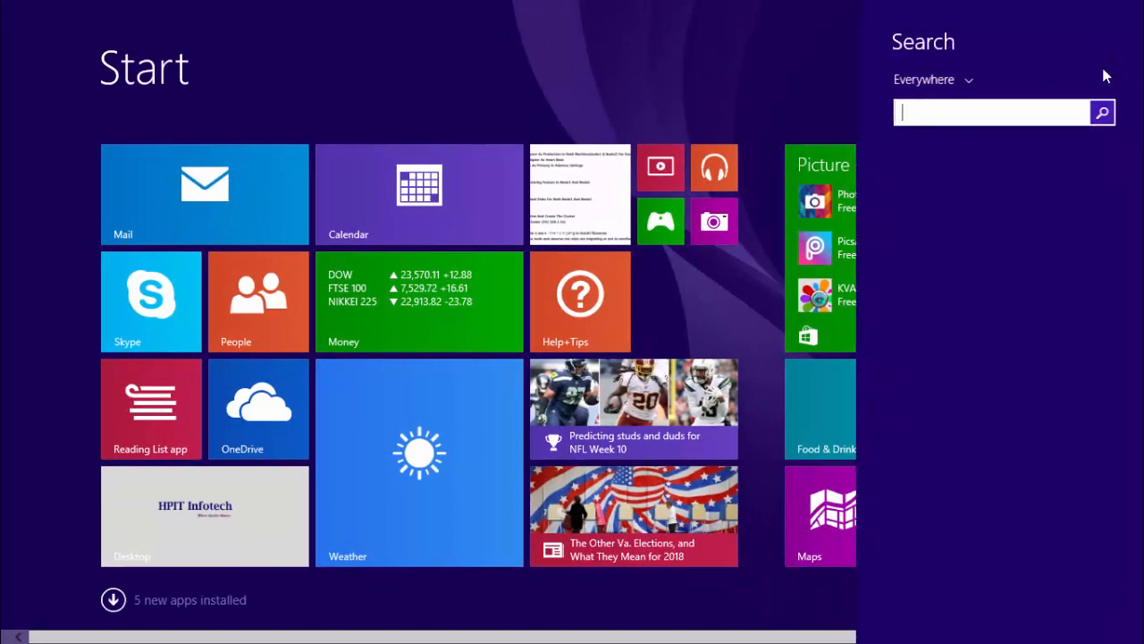
pyautogui.write('hype')
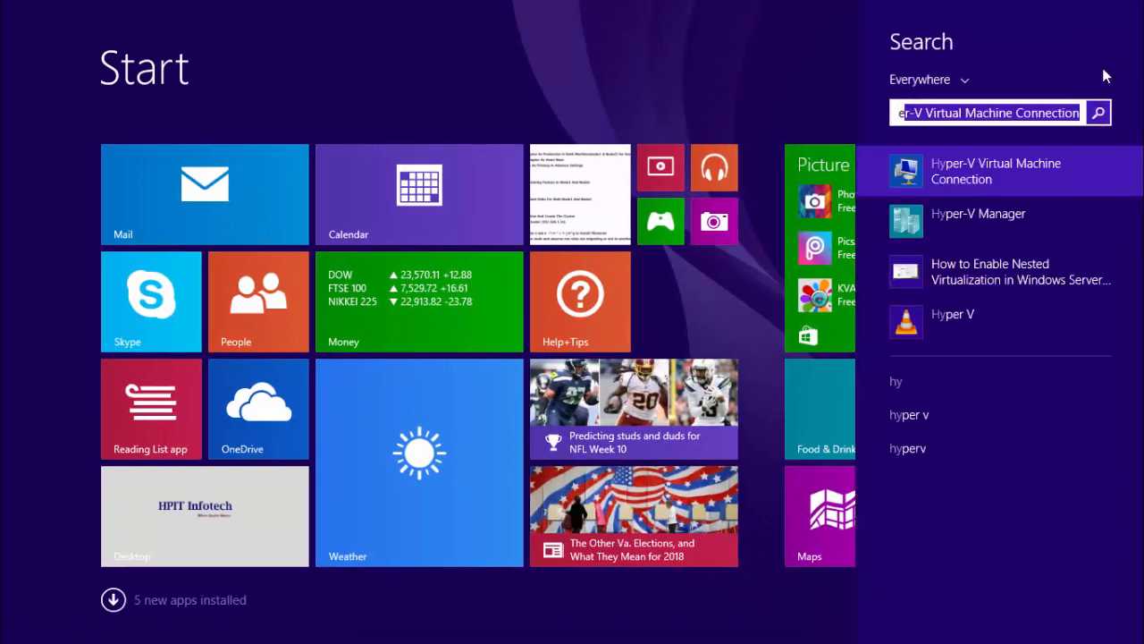
pyautogui.write('r')
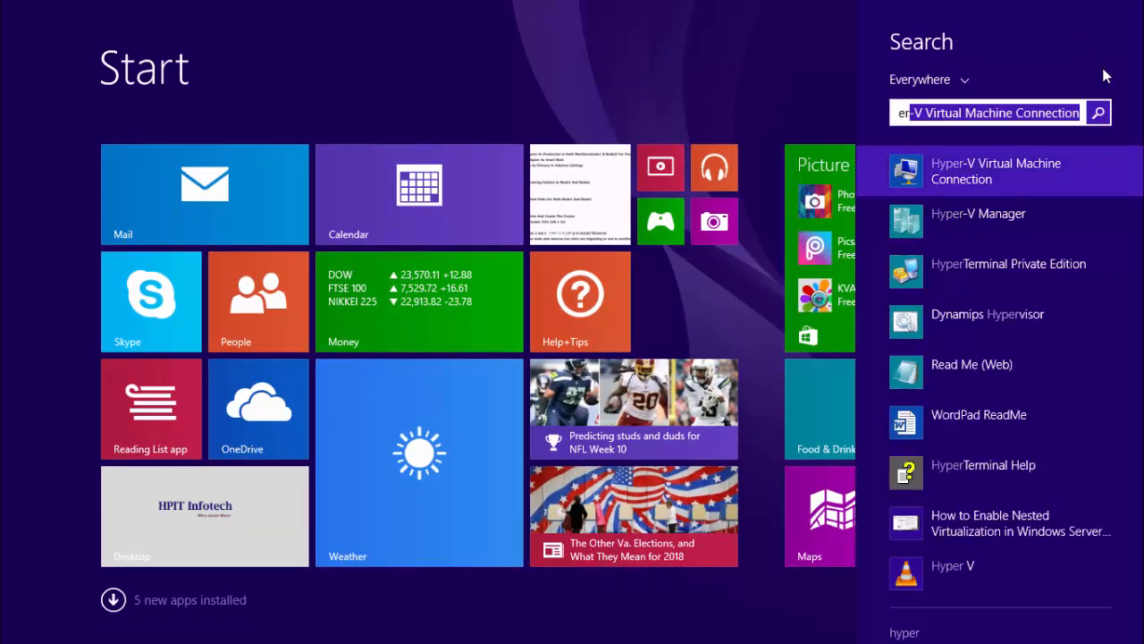
pyautogui.click(997, 219)
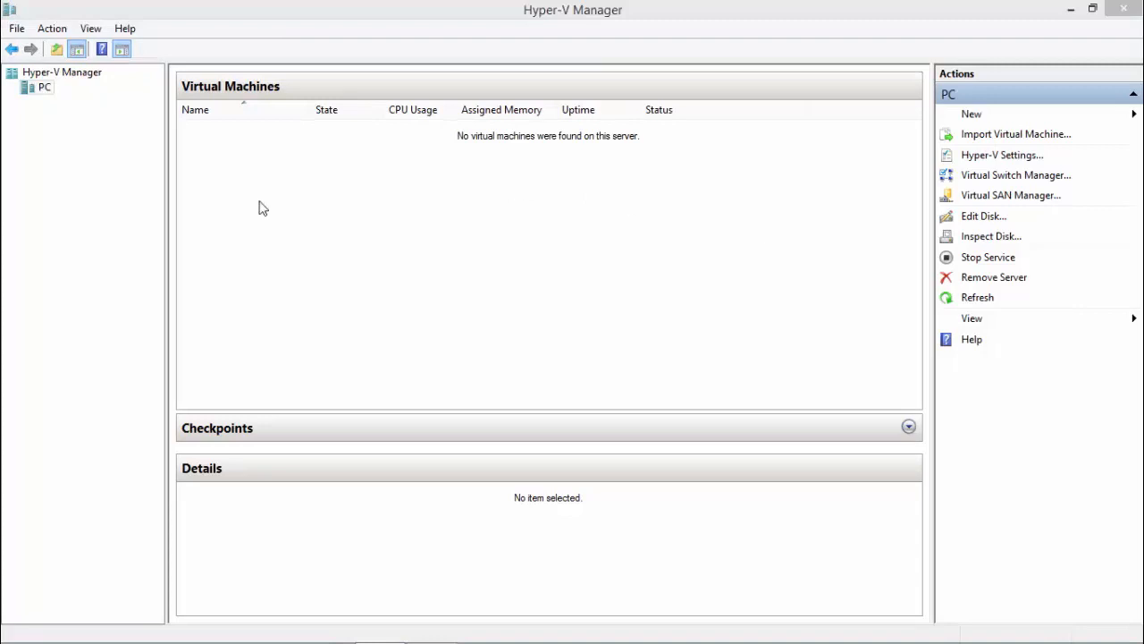
# Begin creating a new virtual machine on the PC server and name it Windows10.
pyautogui.rightClick(45, 87)
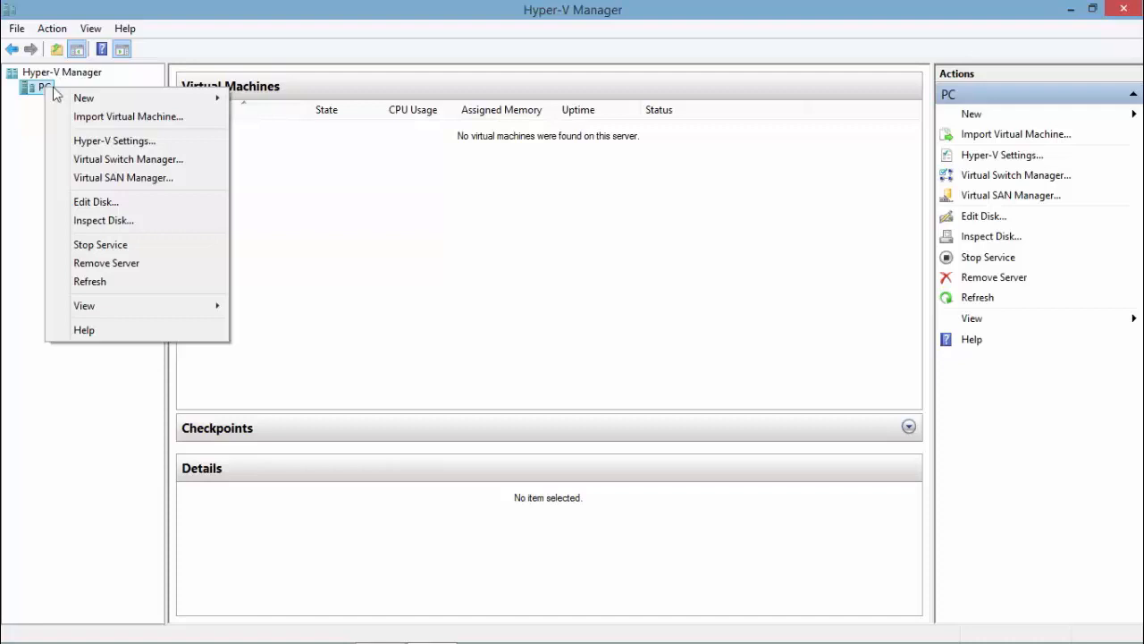
pyautogui.moveTo(148, 93)
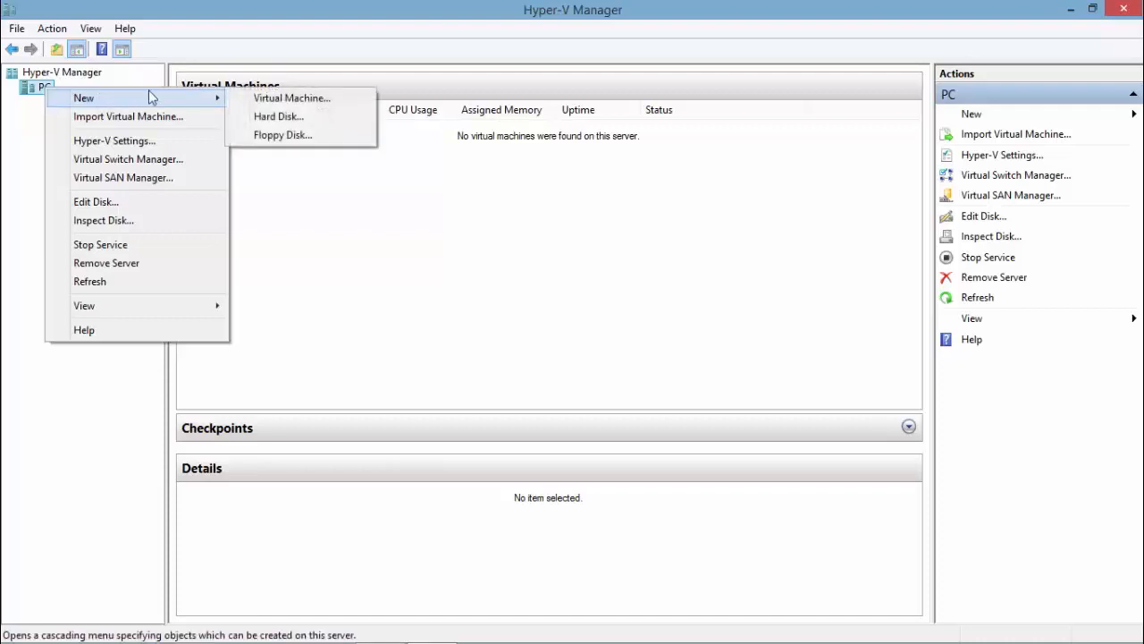
pyautogui.click(261, 101)
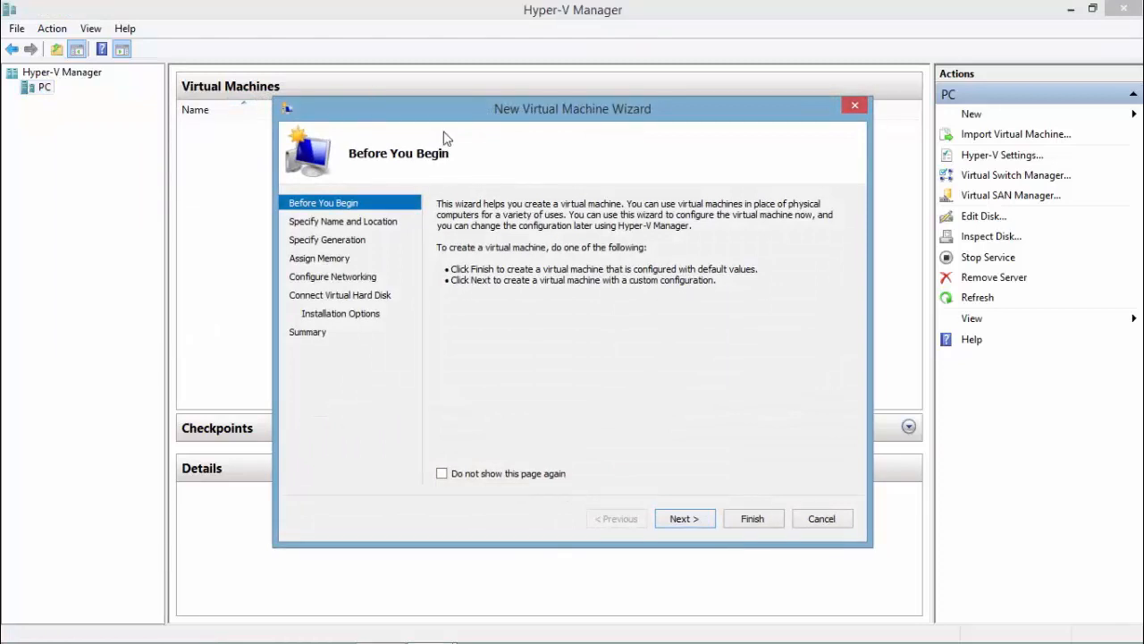
pyautogui.click(680, 522)
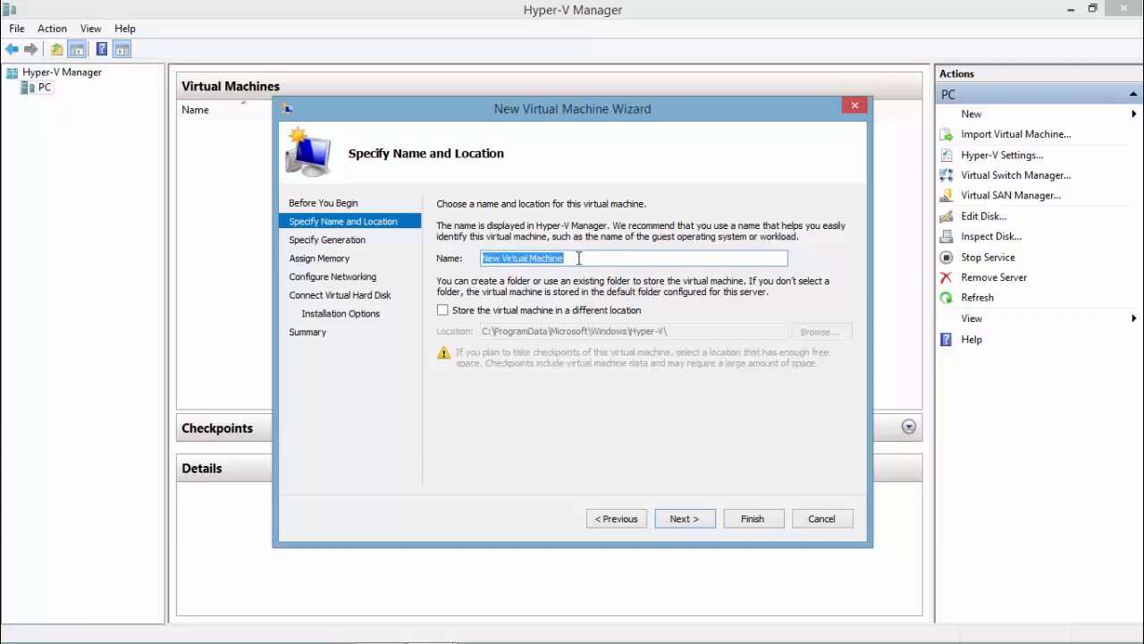
pyautogui.write('Win')
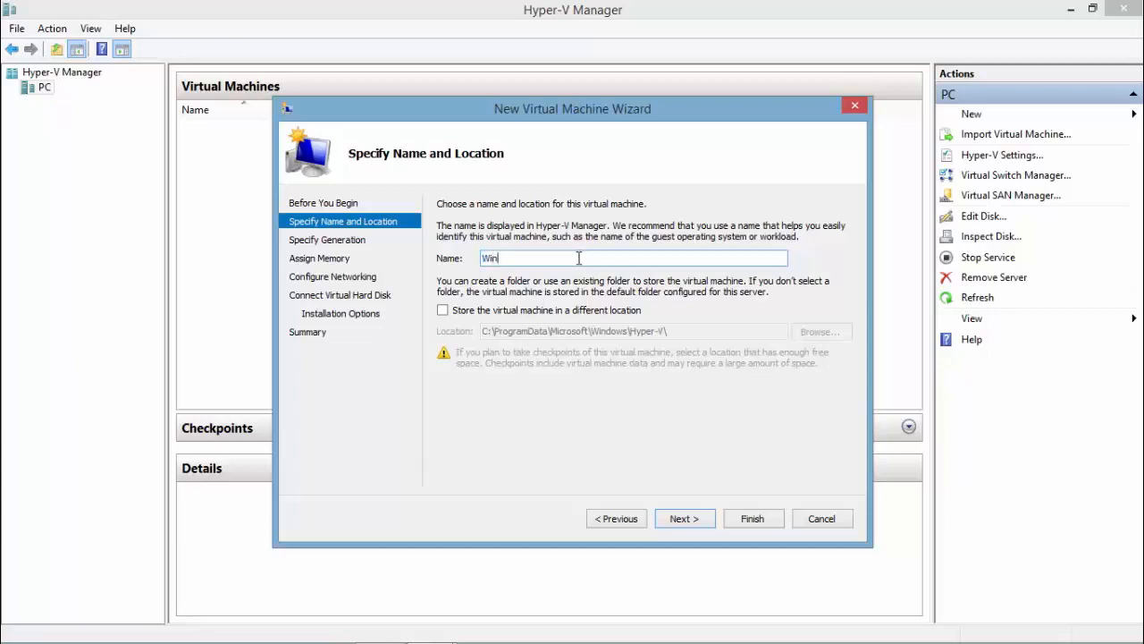
pyautogui.write('dows10')
# Store the virtual machine in a different location, choosing the New Volume (H:) drive.
pyautogui.click(443, 311)
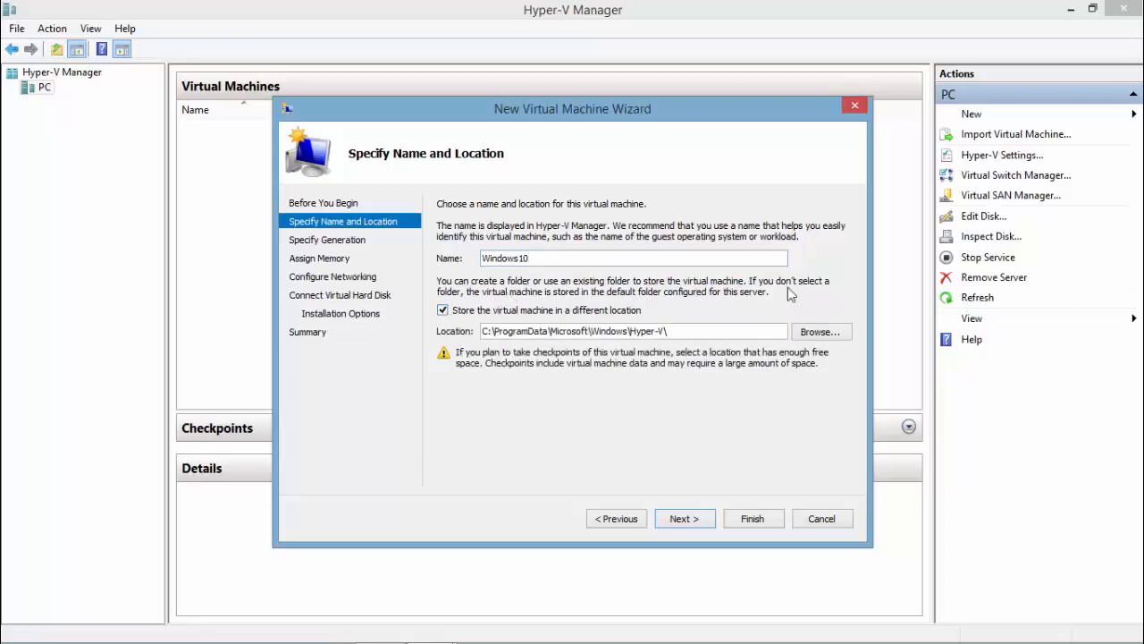
pyautogui.click(829, 333)
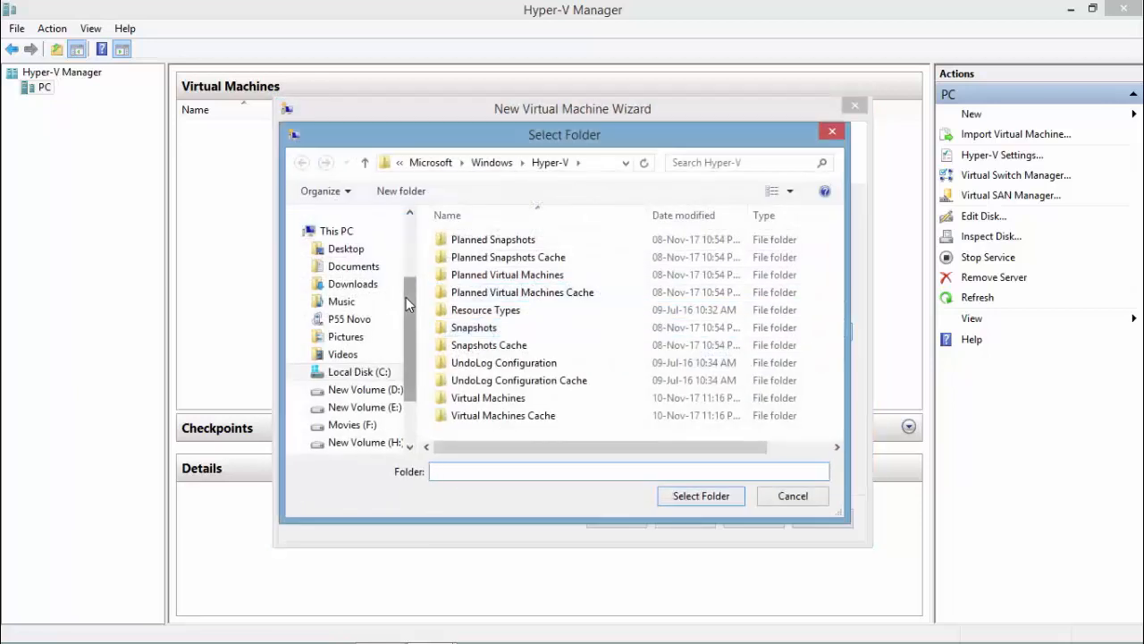
pyautogui.moveTo(406, 297); pyautogui.dragTo(408, 328)
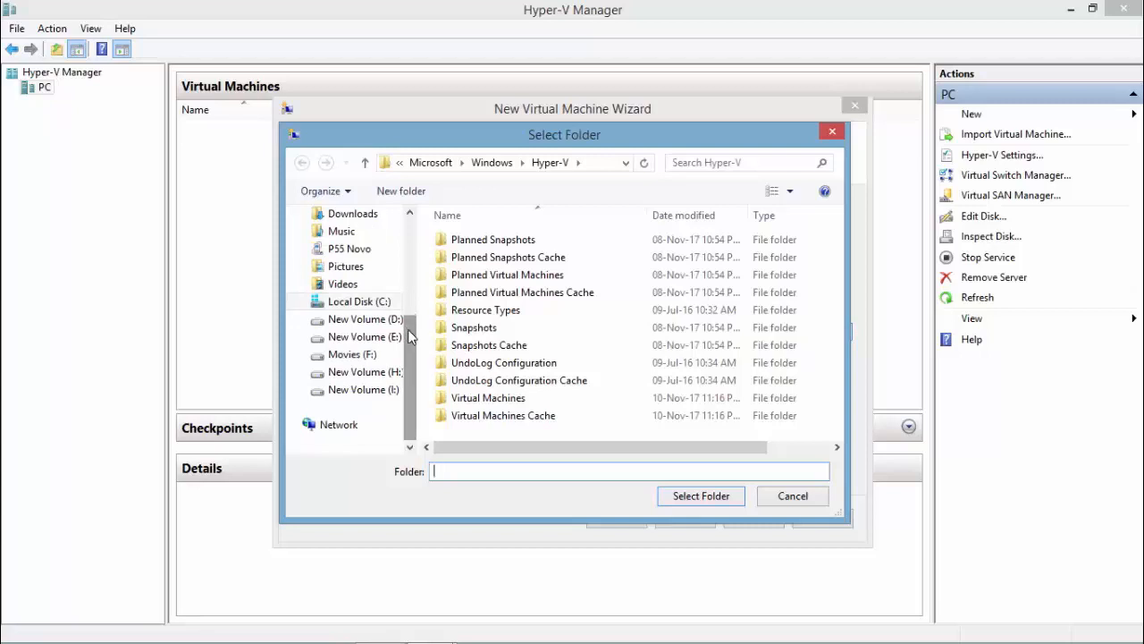
pyautogui.click(390, 375)
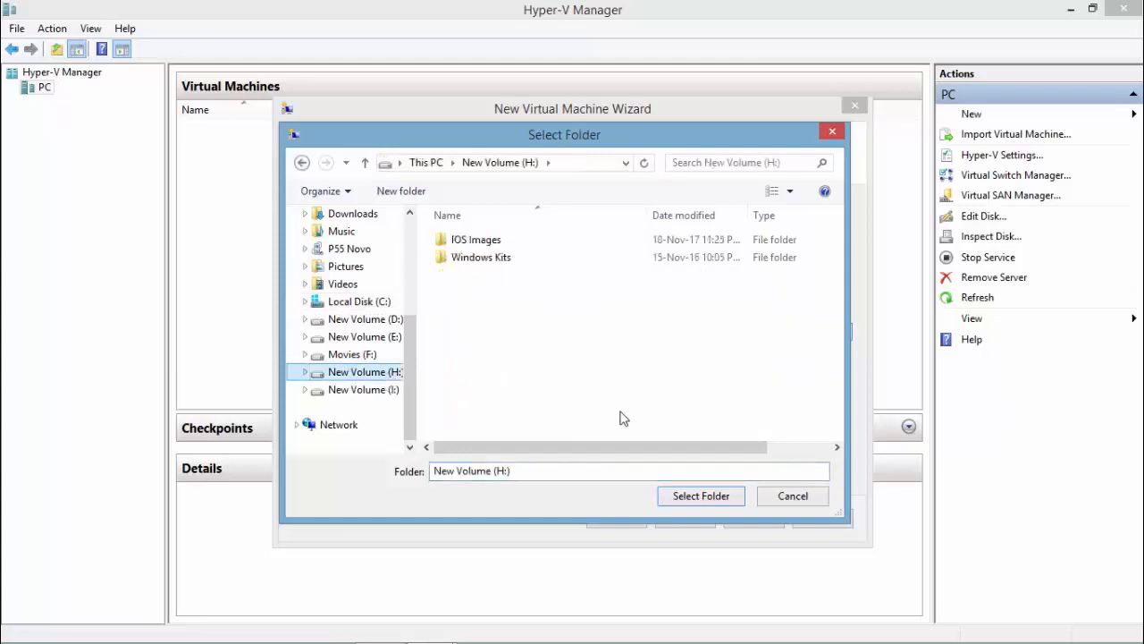
pyautogui.click(701, 496)
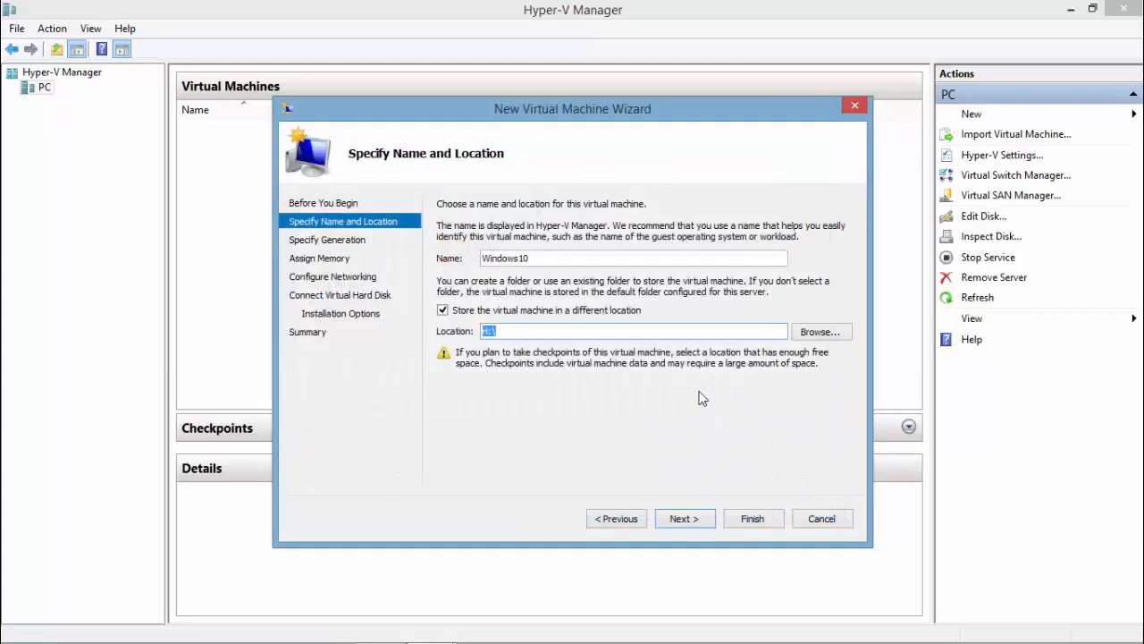
pyautogui.click(685, 519)
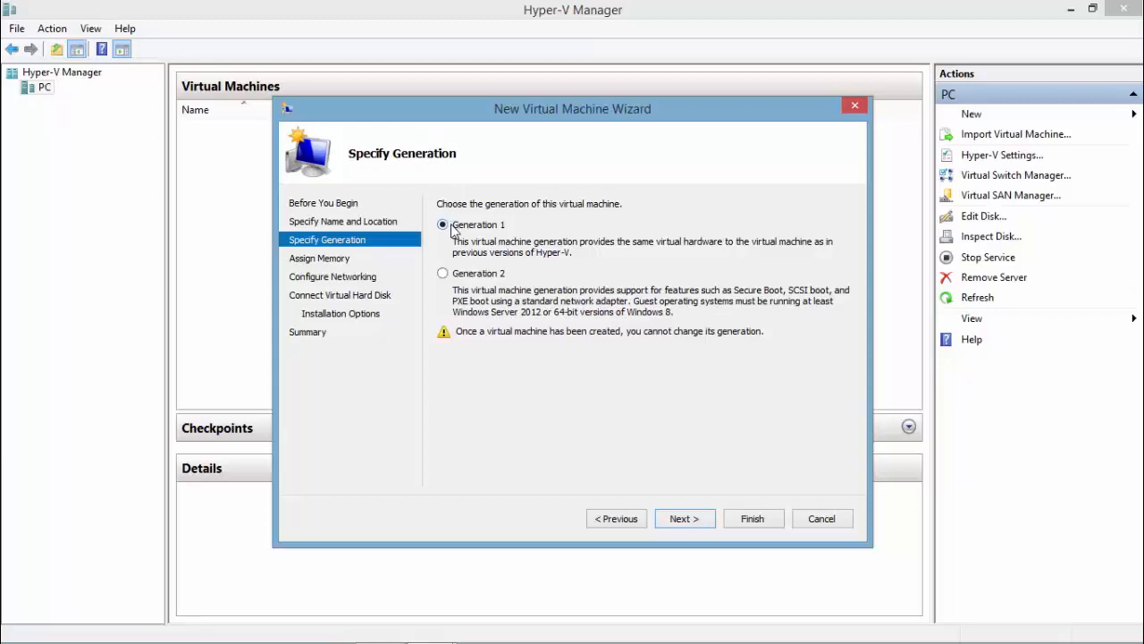
# Choose Generation 2 for the virtual machine and assign 2048 MB of startup memory.
pyautogui.click(443, 275)
pyautogui.click(667, 527)
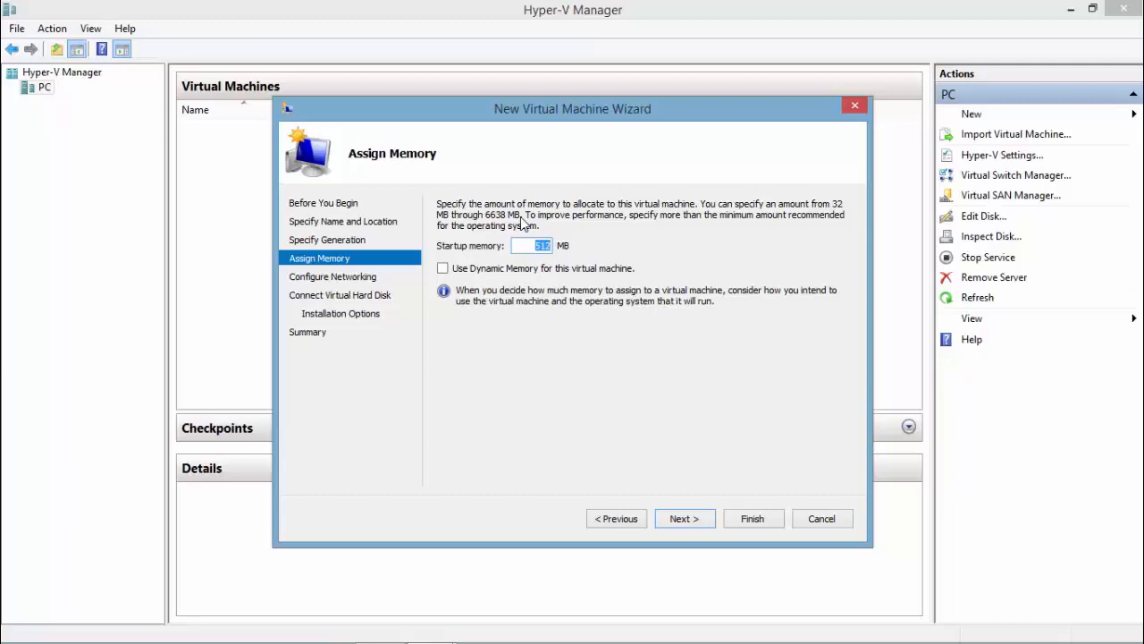
pyautogui.write('2048')
pyautogui.click(684, 518)
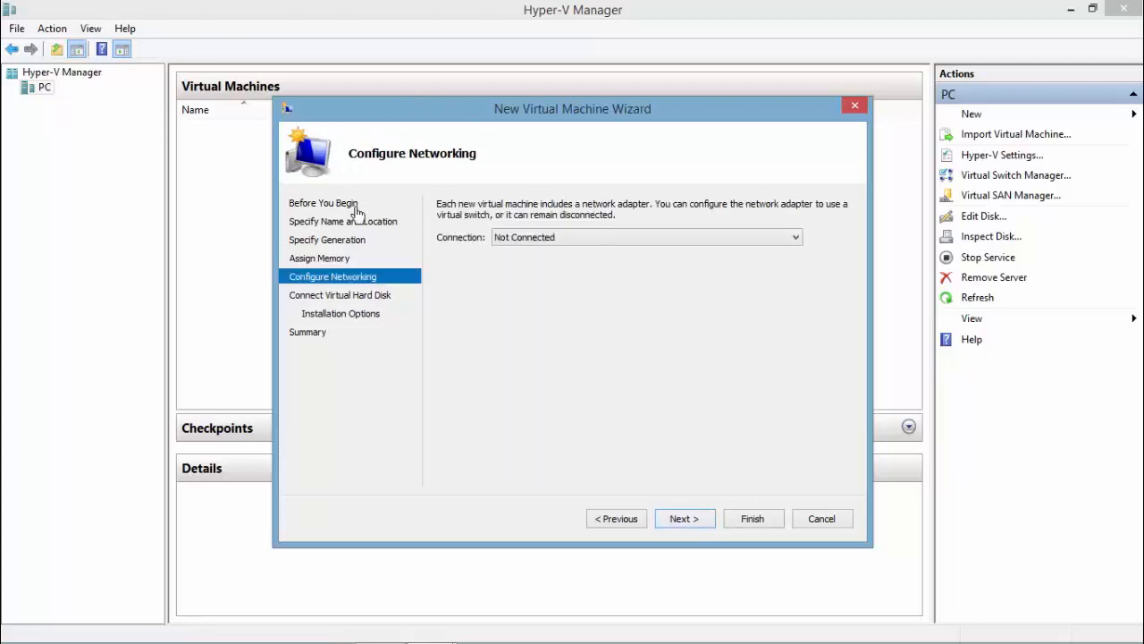
# Keep the network connection as Not Connected and set the new virtual hard disk's size to 40 GB.
pyautogui.click(567, 238)
pyautogui.click(567, 238)
pyautogui.click(691, 523)
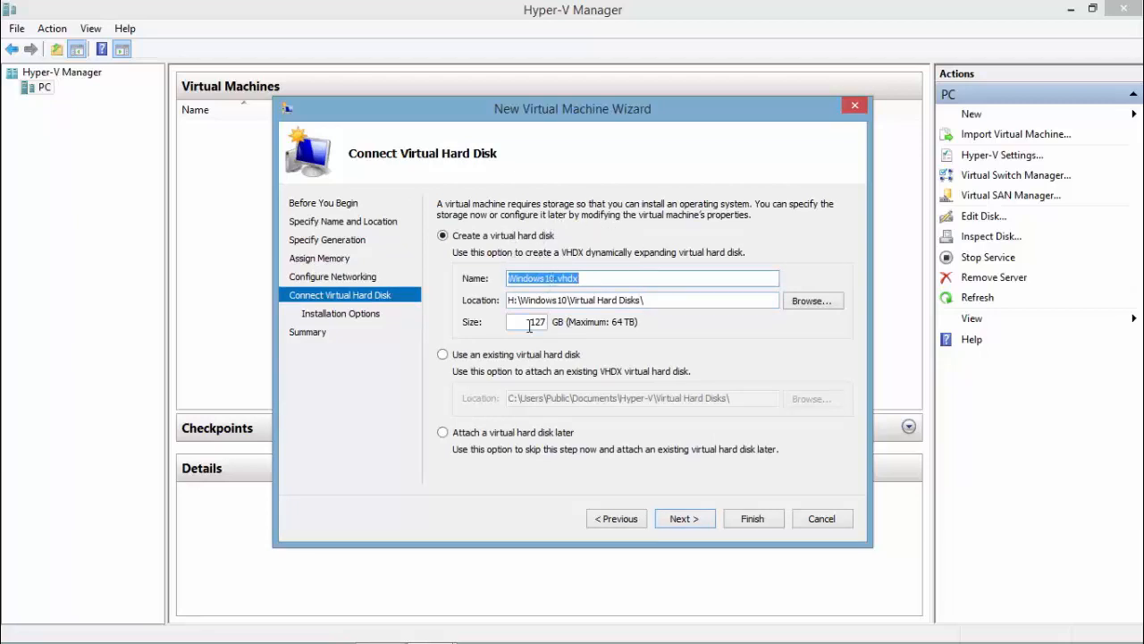
pyautogui.moveTo(531, 324); pyautogui.dragTo(549, 324)
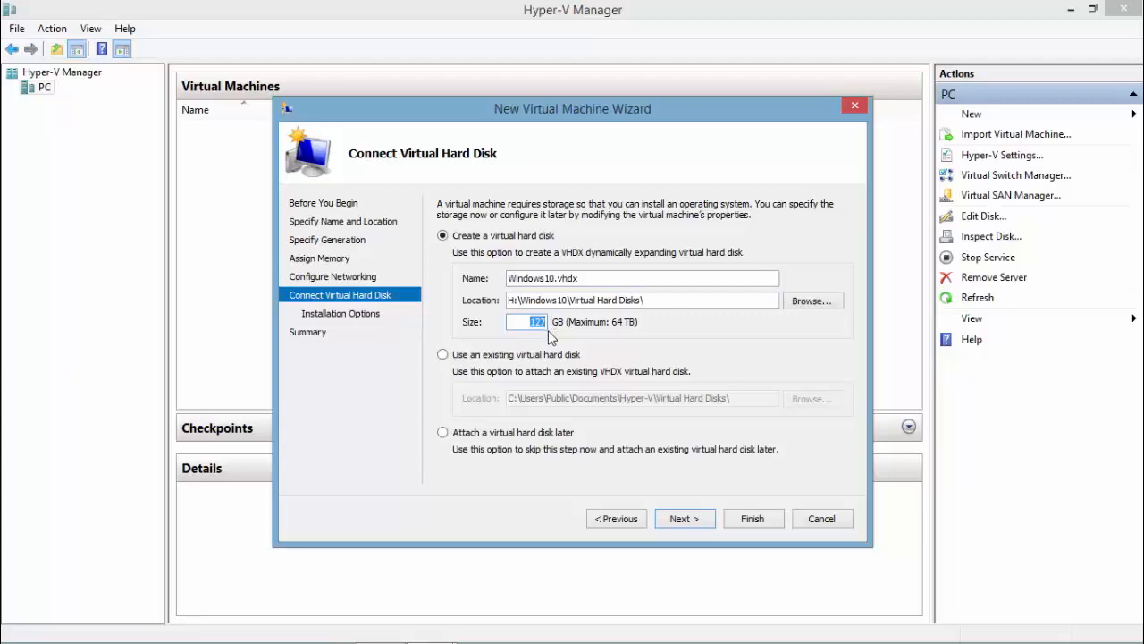
pyautogui.write('40')
pyautogui.click(686, 522)
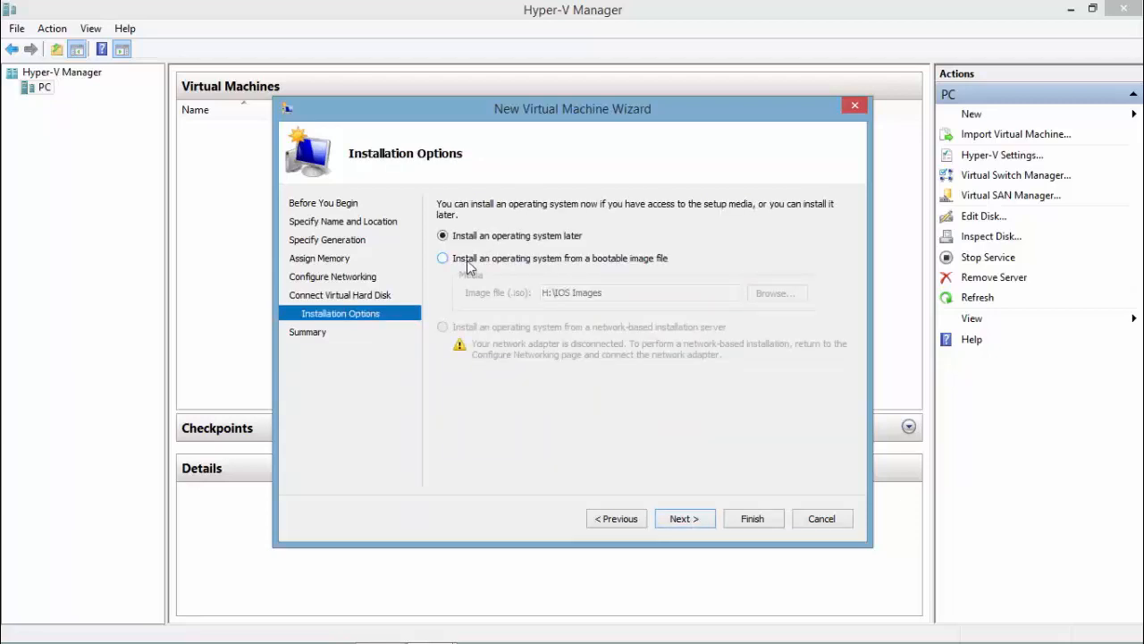
# Set the operating system to install from the bootable image en_windows_10_enterprise in H:\ISO Images, and finish creating the virtual machine.
pyautogui.click(467, 261)
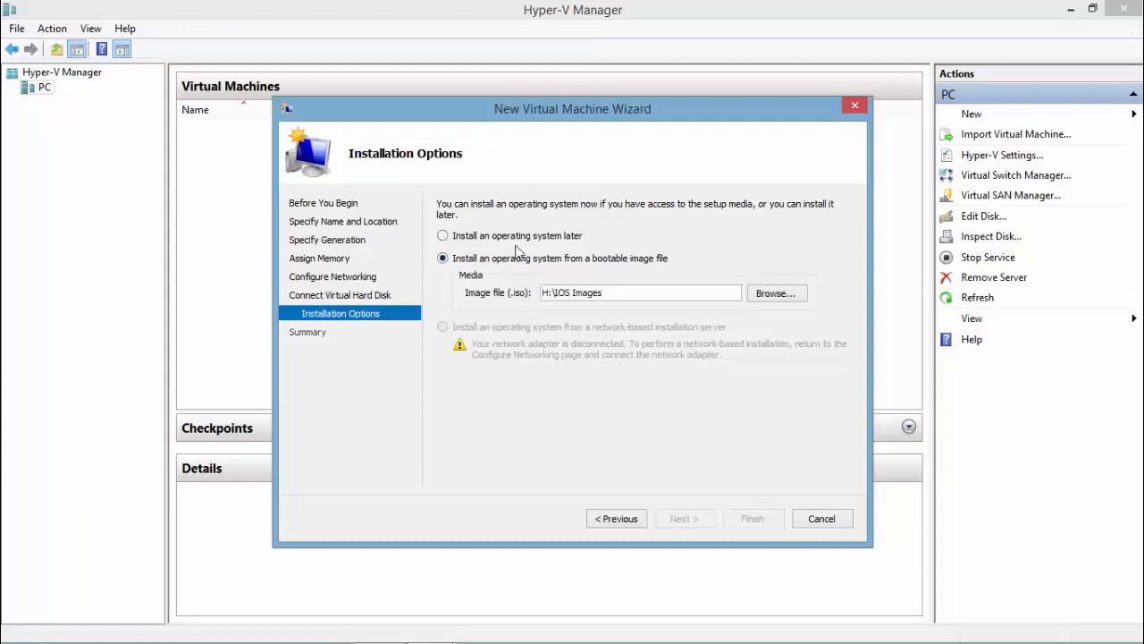
pyautogui.click(775, 294)
pyautogui.scroll(-1, 405, 339)
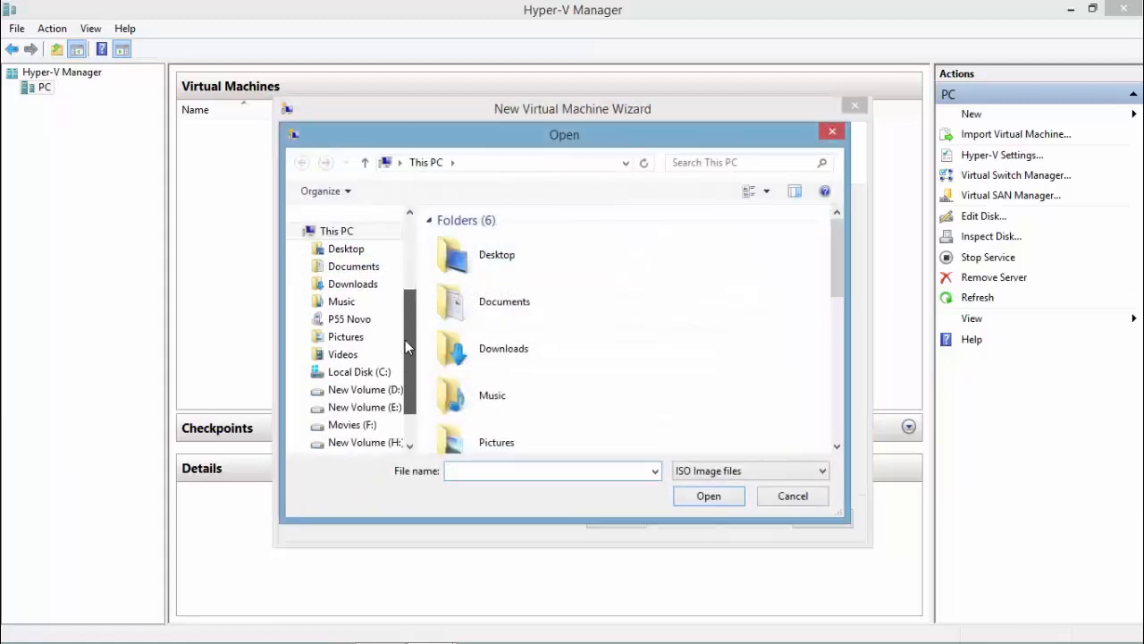
pyautogui.scroll(-1, 407, 365)
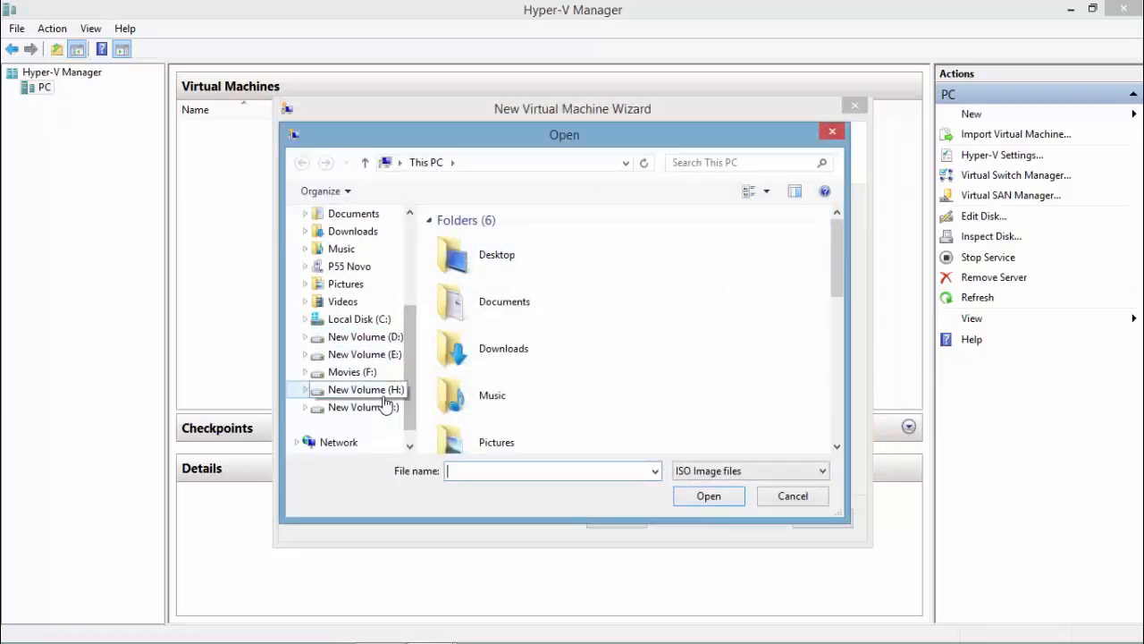
pyautogui.click(385, 395)
pyautogui.doubleClick(469, 245)
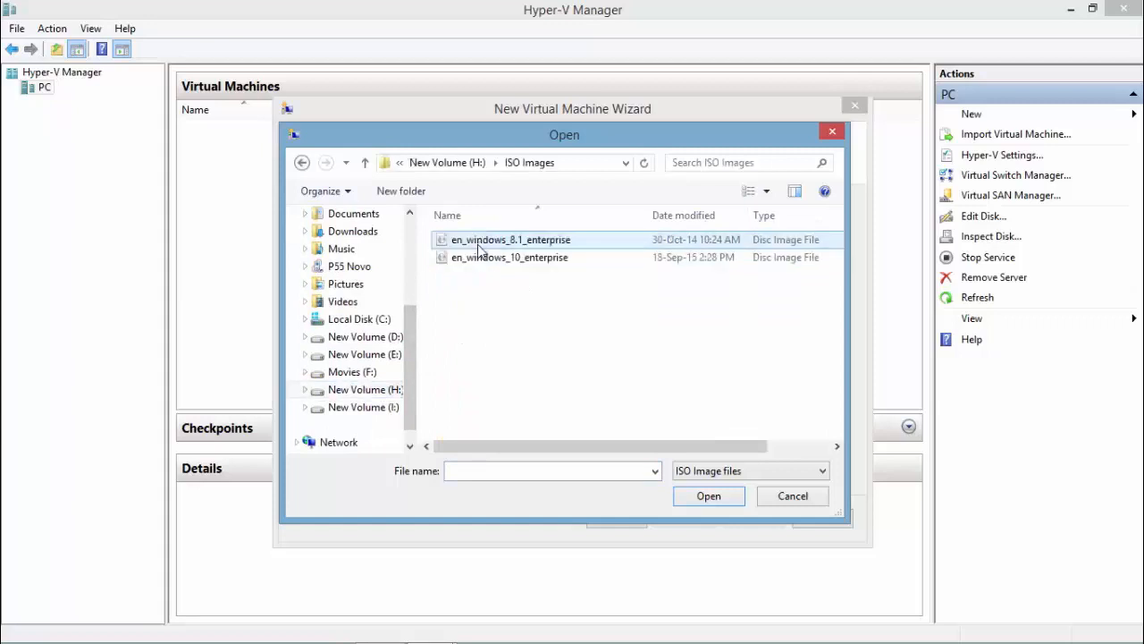
pyautogui.click(488, 257)
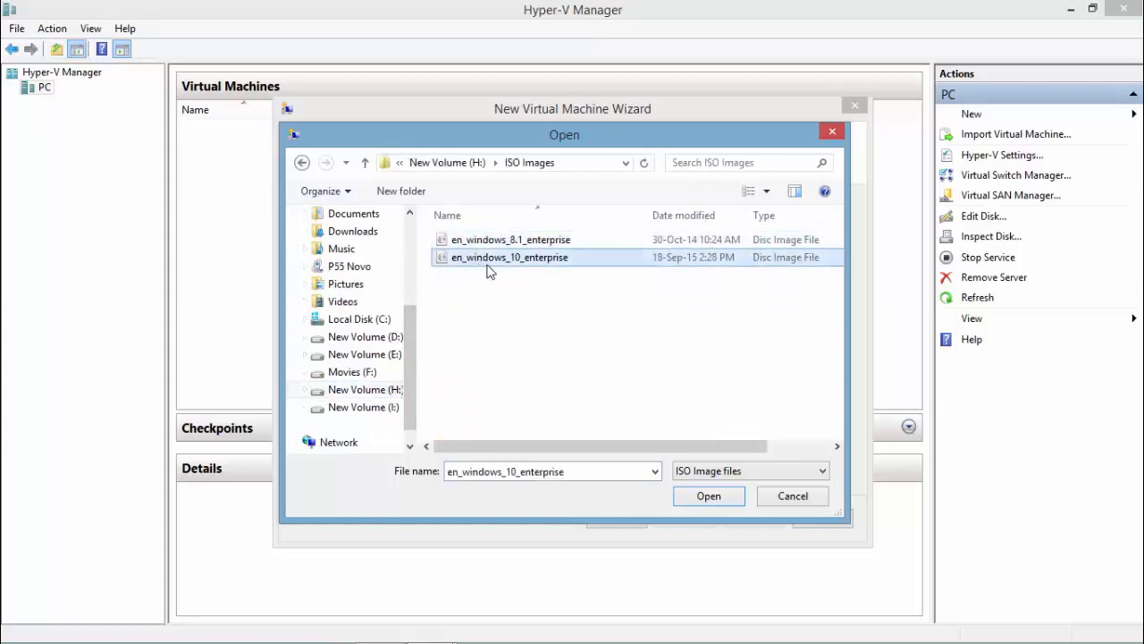
pyautogui.click(694, 494)
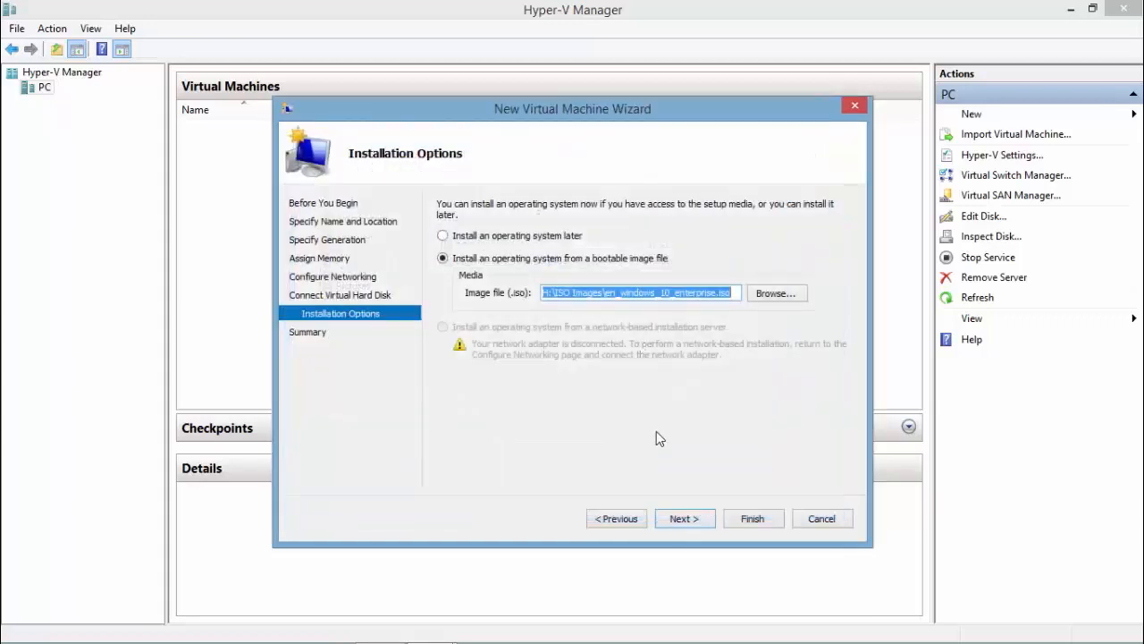
pyautogui.click(683, 519)
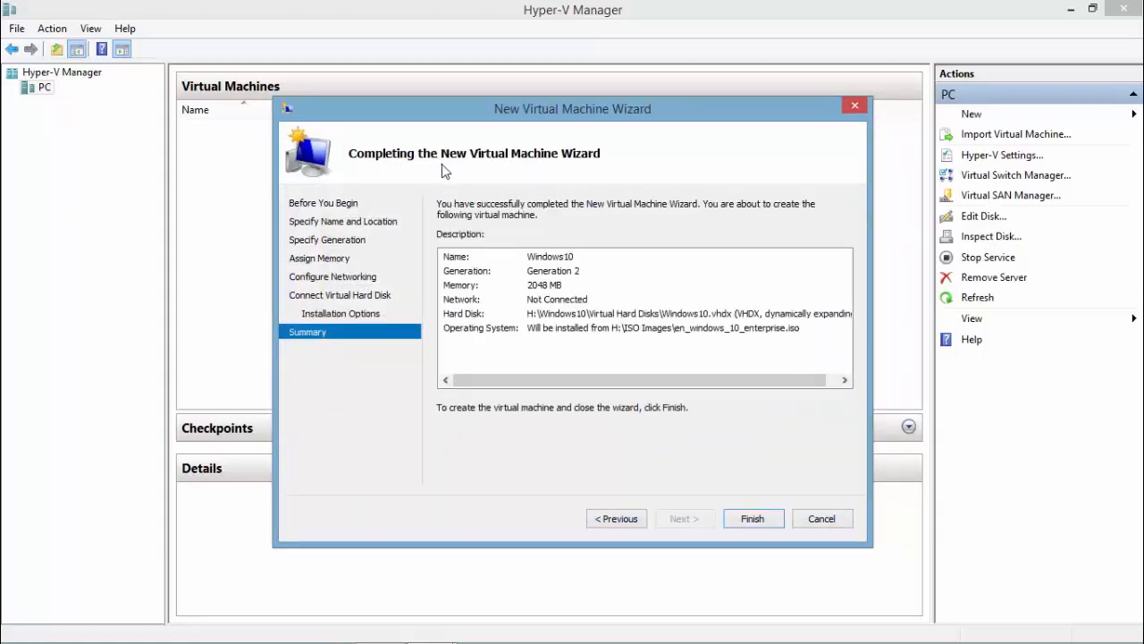
pyautogui.click(755, 522)
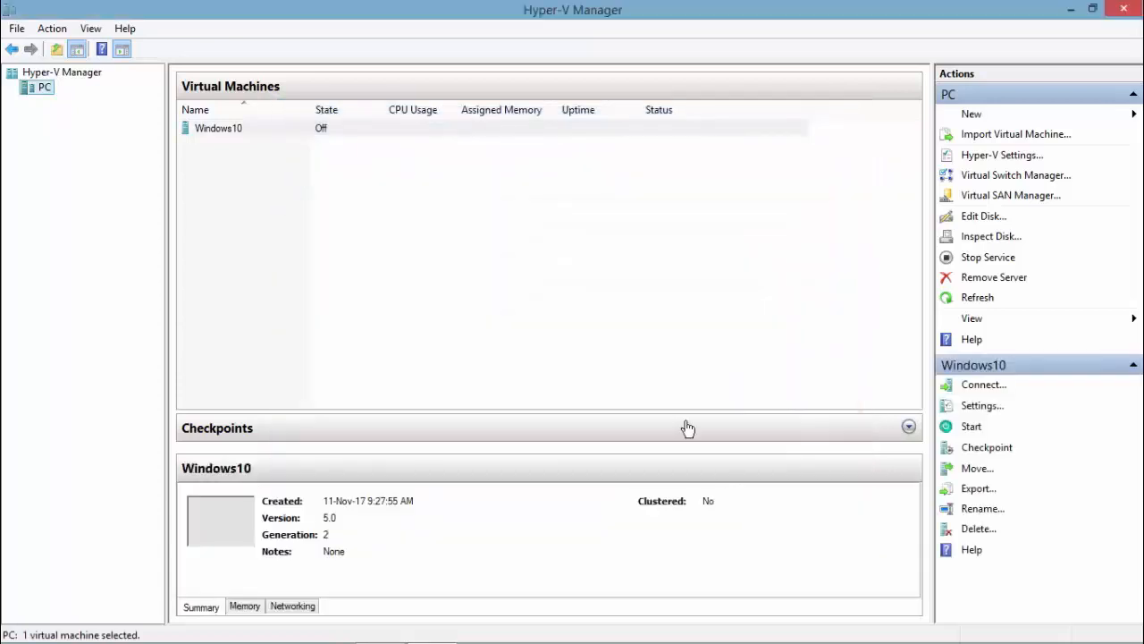
pyautogui.click(222, 136)
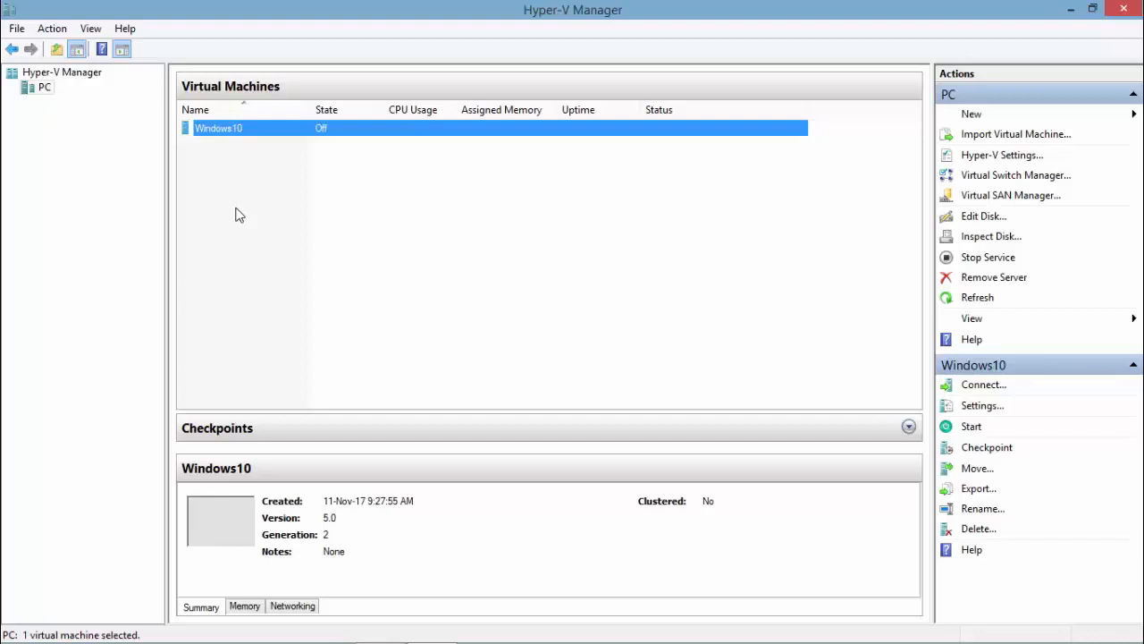
pyautogui.click(247, 156)
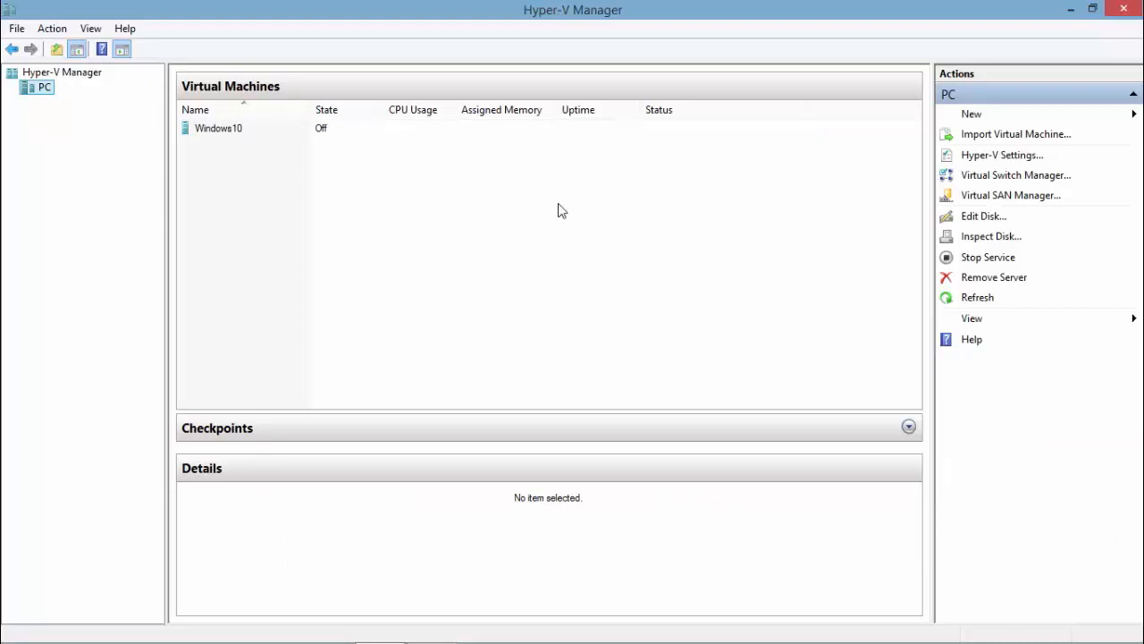
# Connect to the Windows10 virtual machine and start it, booting from the installation DVD.
pyautogui.click(416, 195)
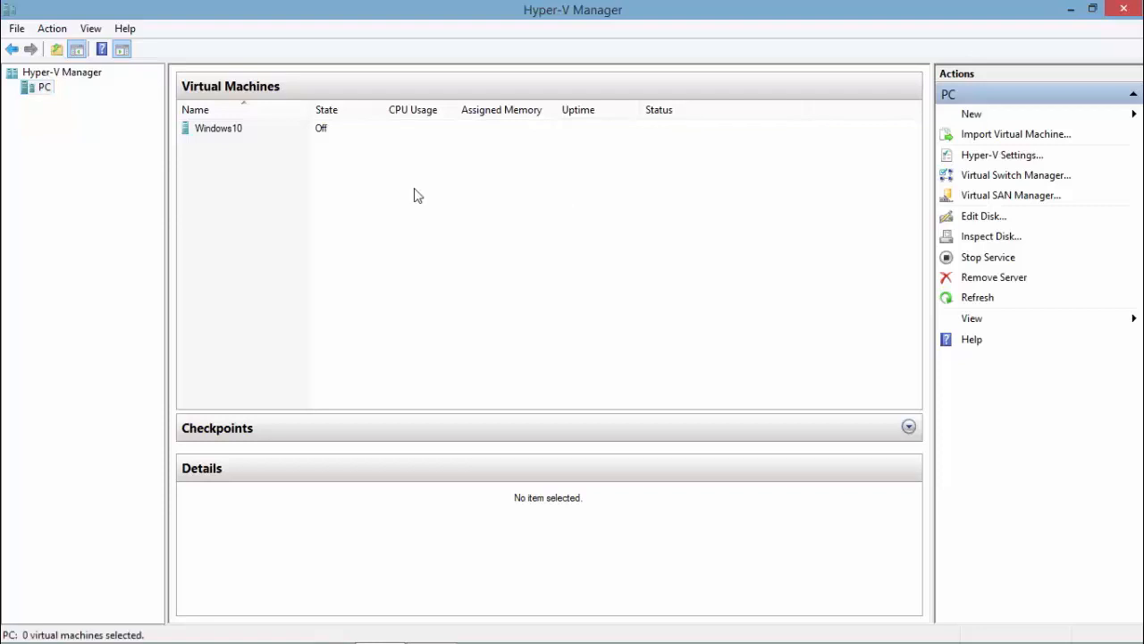
pyautogui.doubleClick(237, 132)
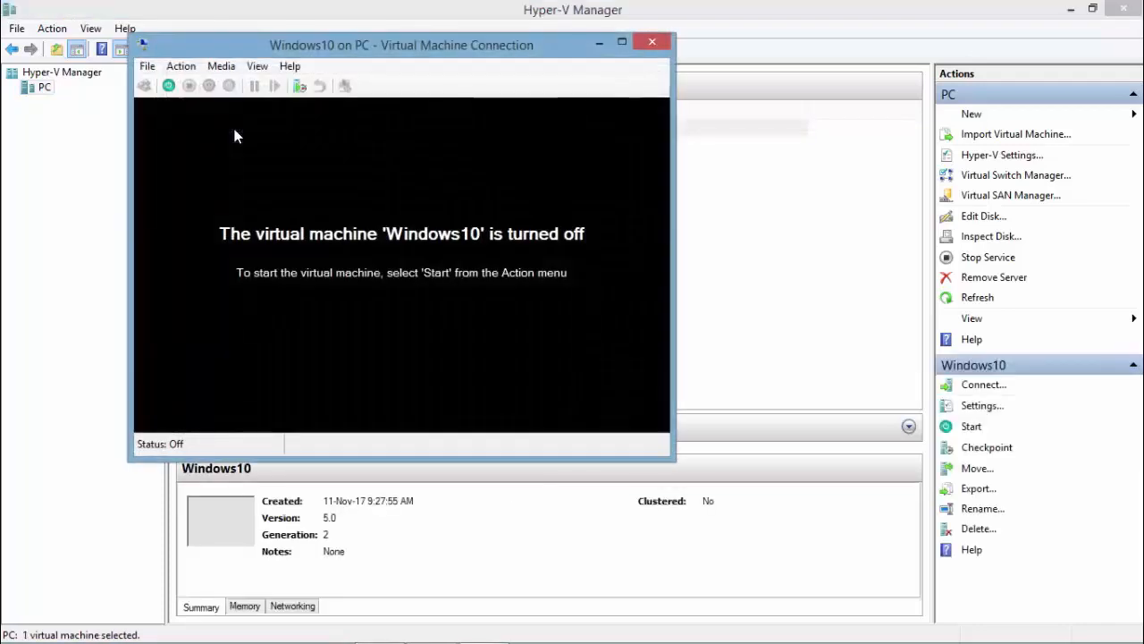
pyautogui.click(169, 85)
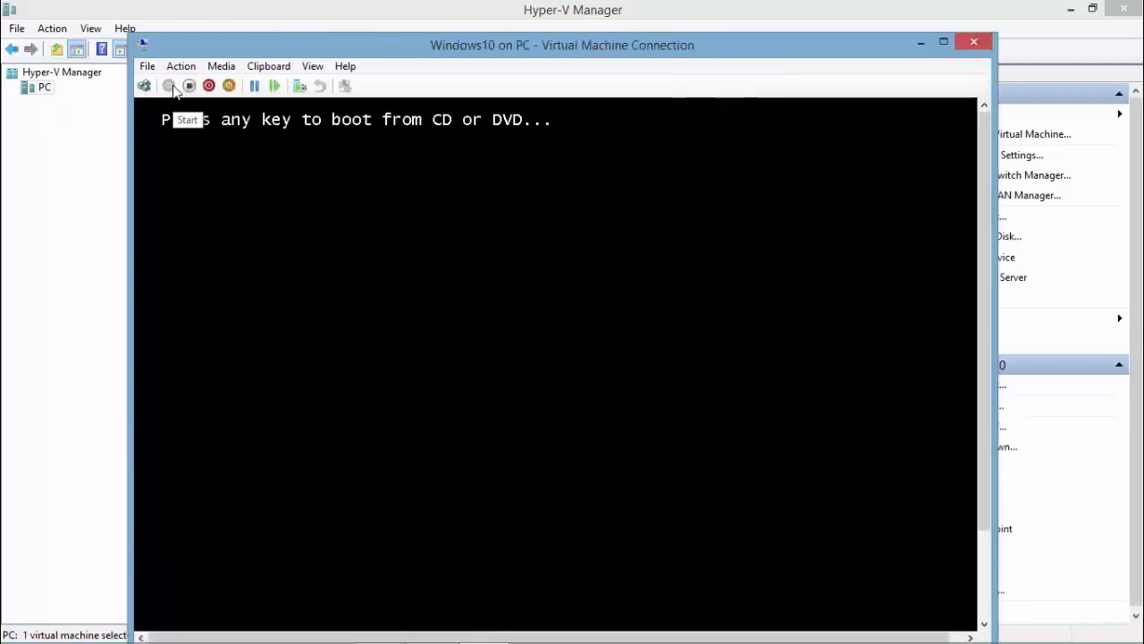
pyautogui.press('Return')
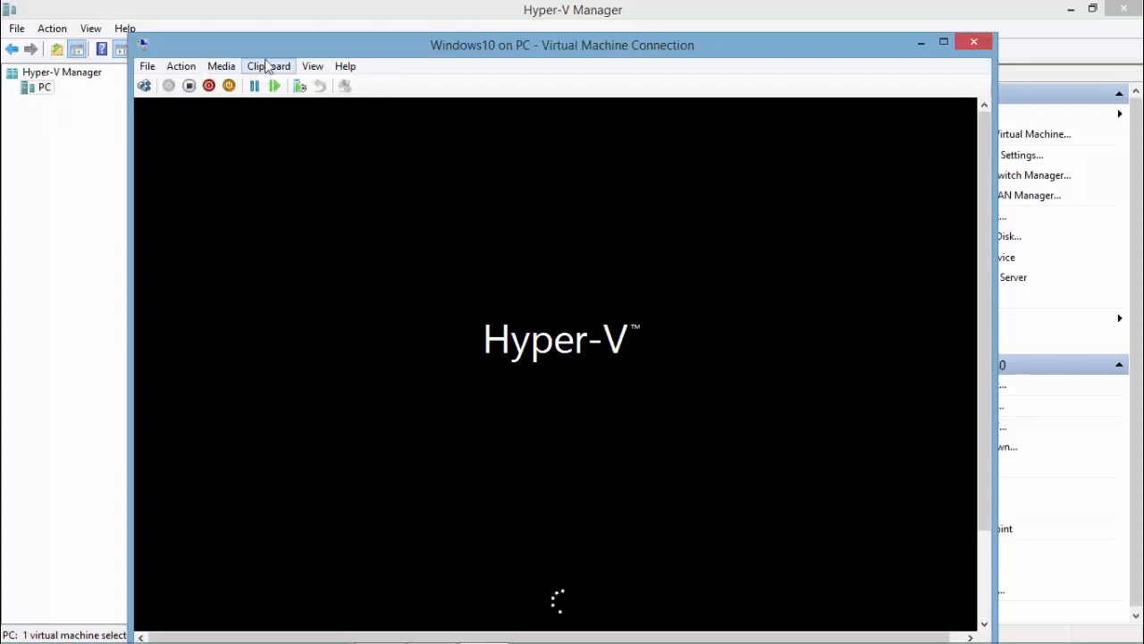
# Show the virtual machine in full screen and begin installing Windows with English (United States) and the US keyboard.
pyautogui.click(312, 66)
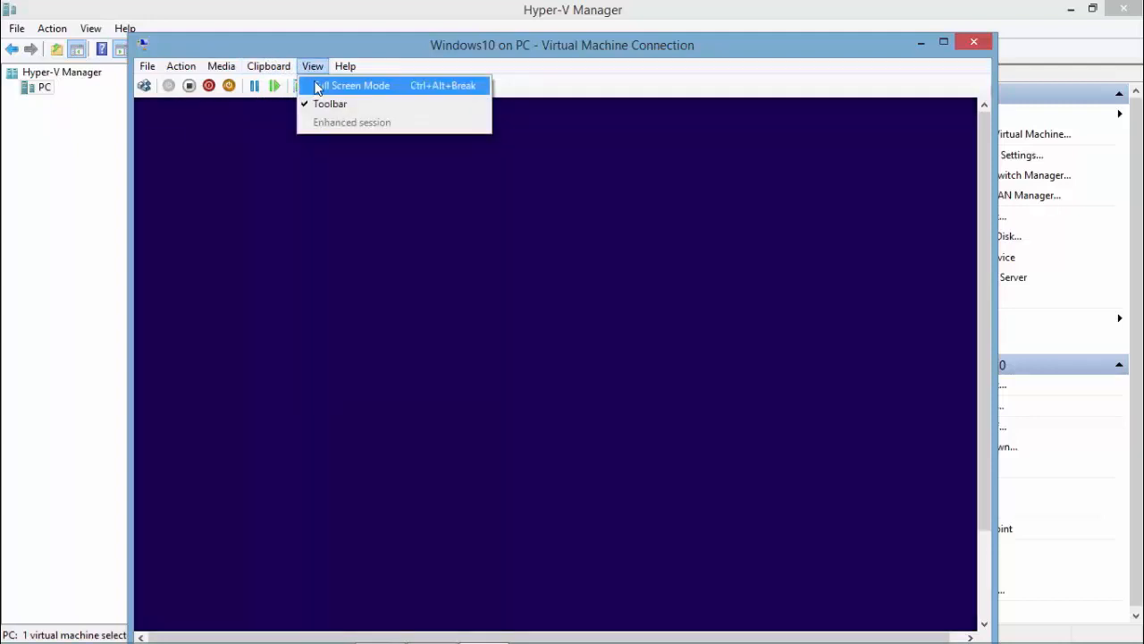
pyautogui.click(350, 86)
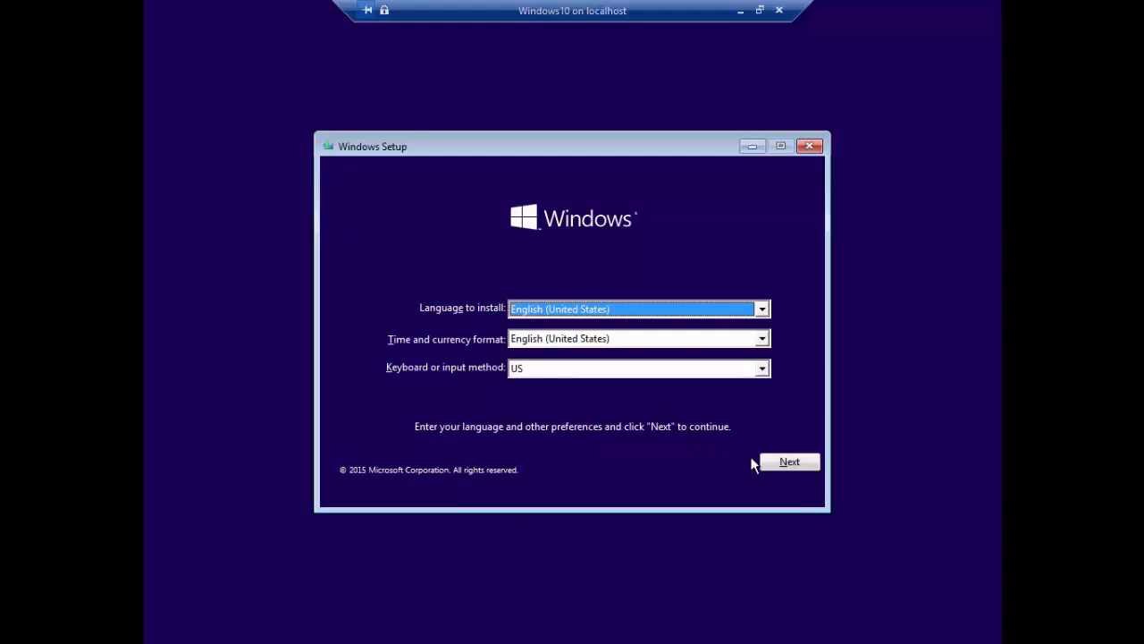
pyautogui.click(792, 465)
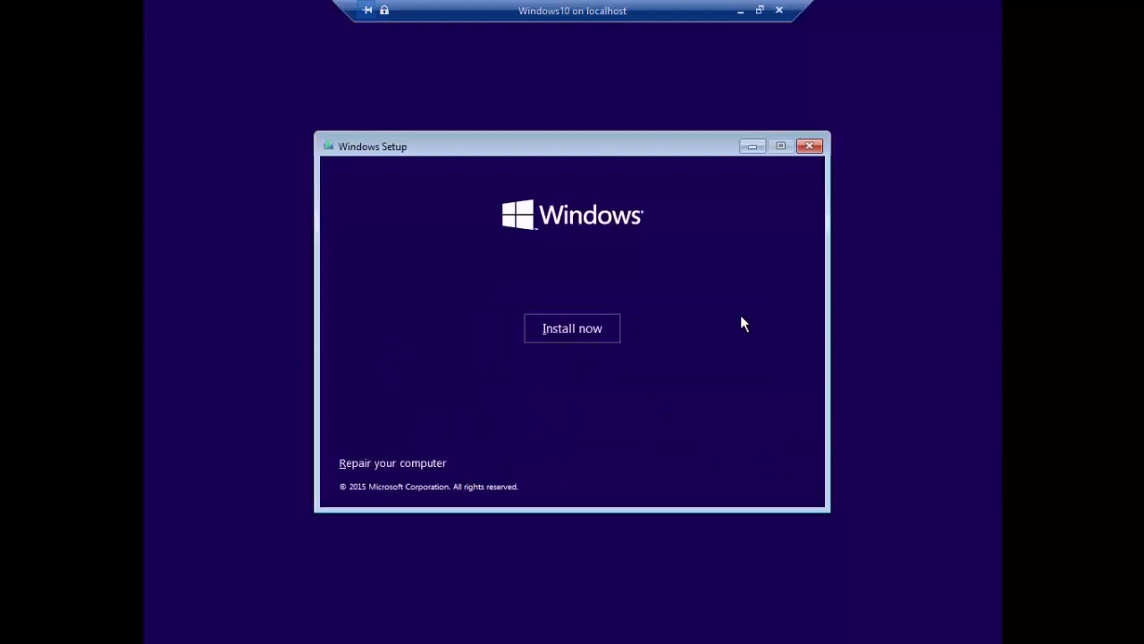
pyautogui.click(586, 327)
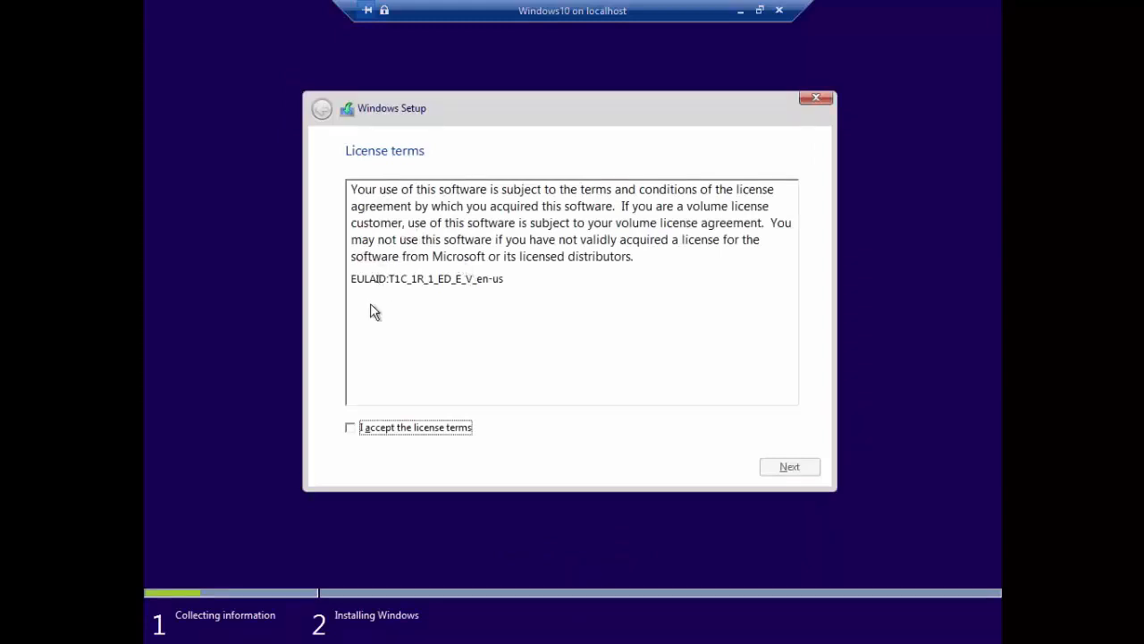
# Accept the license terms and choose the Custom: Install Windows only (advanced) installation type.
pyautogui.click(350, 429)
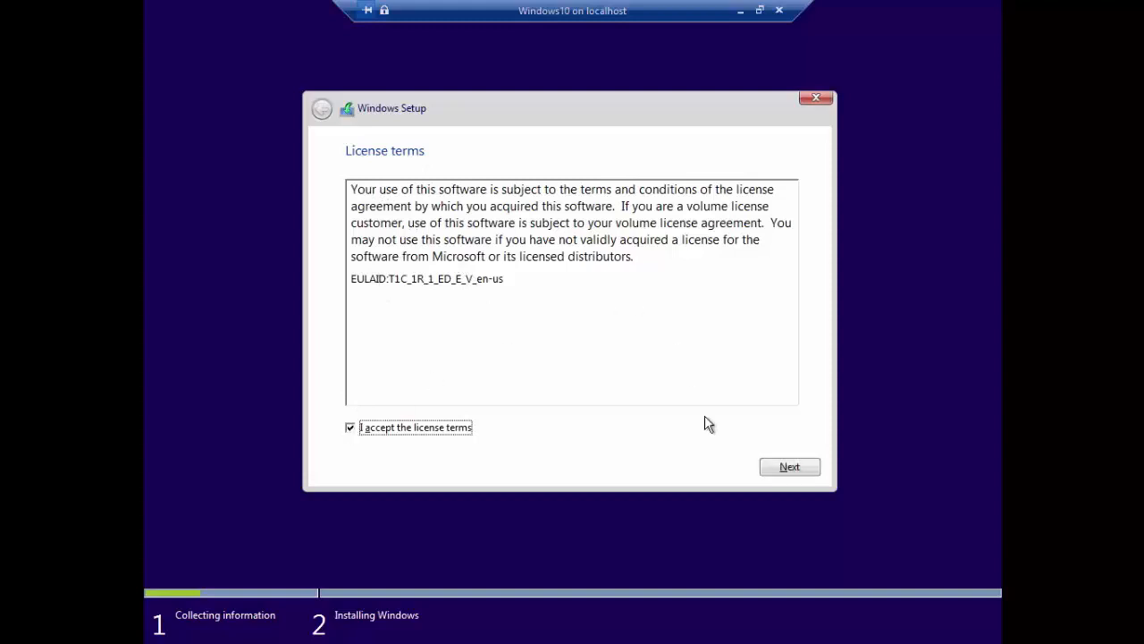
pyautogui.click(791, 471)
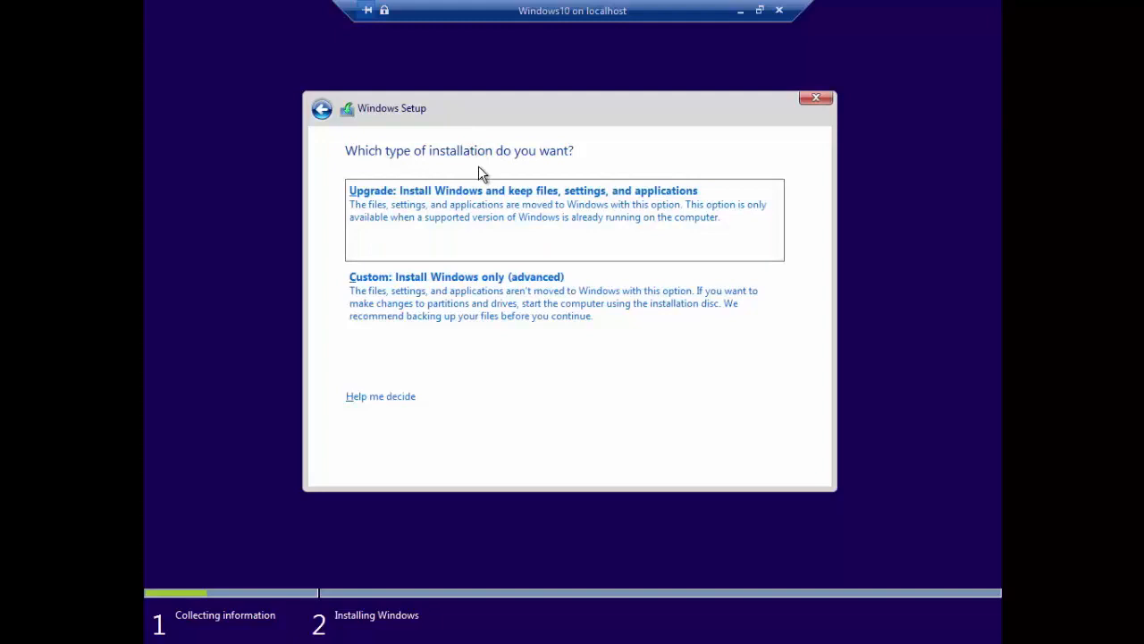
pyautogui.click(462, 305)
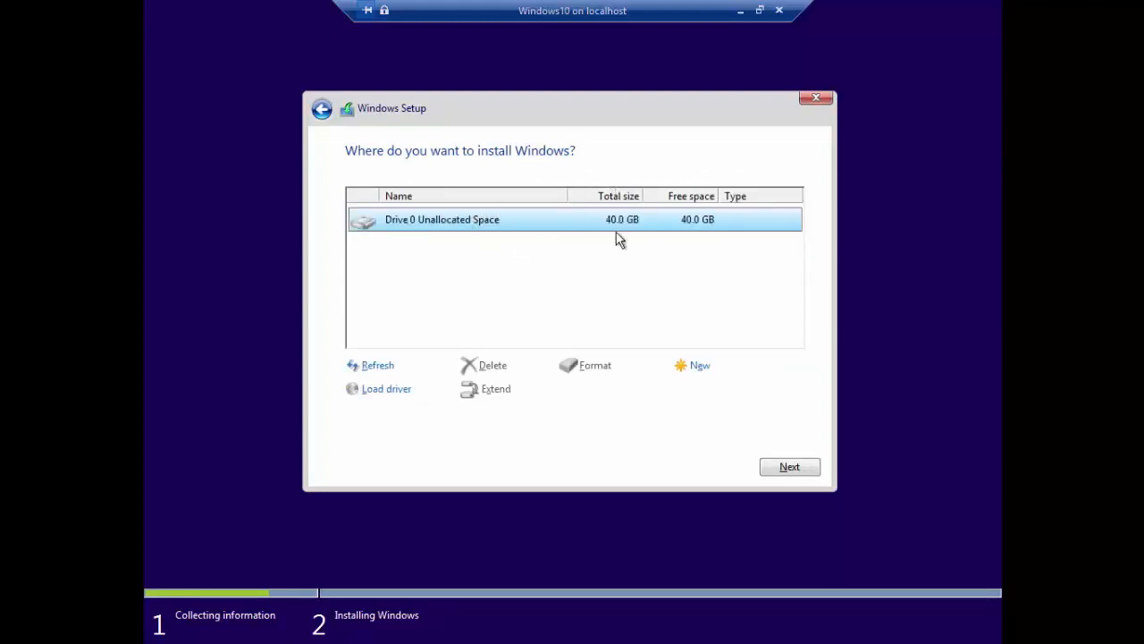
# Create a 25000 MB partition in the unallocated space of Drive 0, allowing the additional system partitions.
pyautogui.click(703, 368)
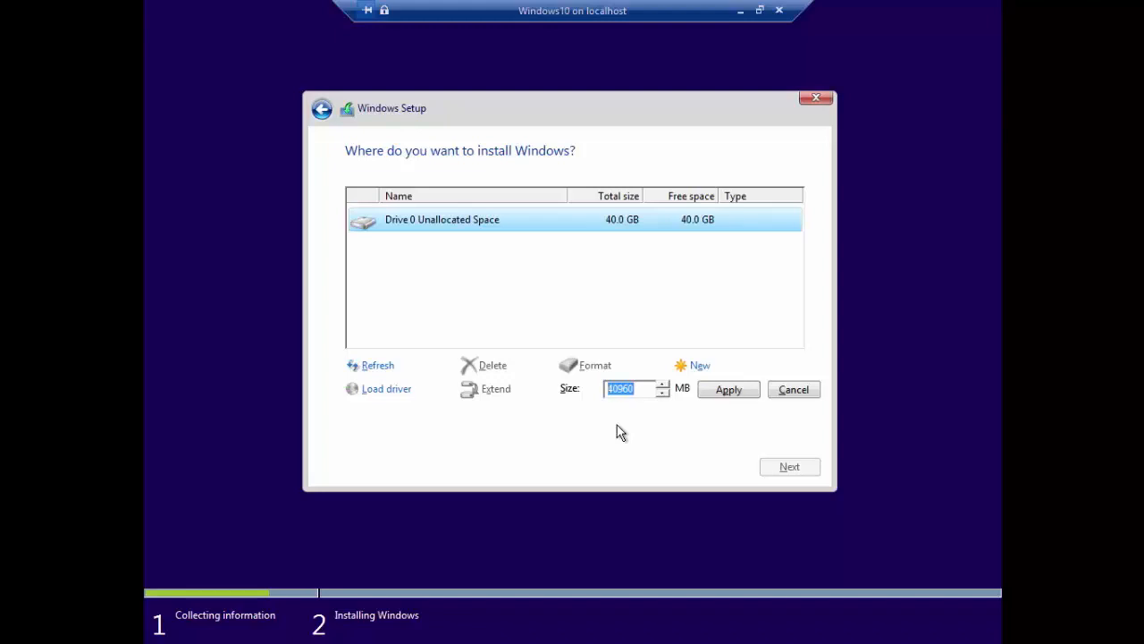
pyautogui.press('BackSpace')
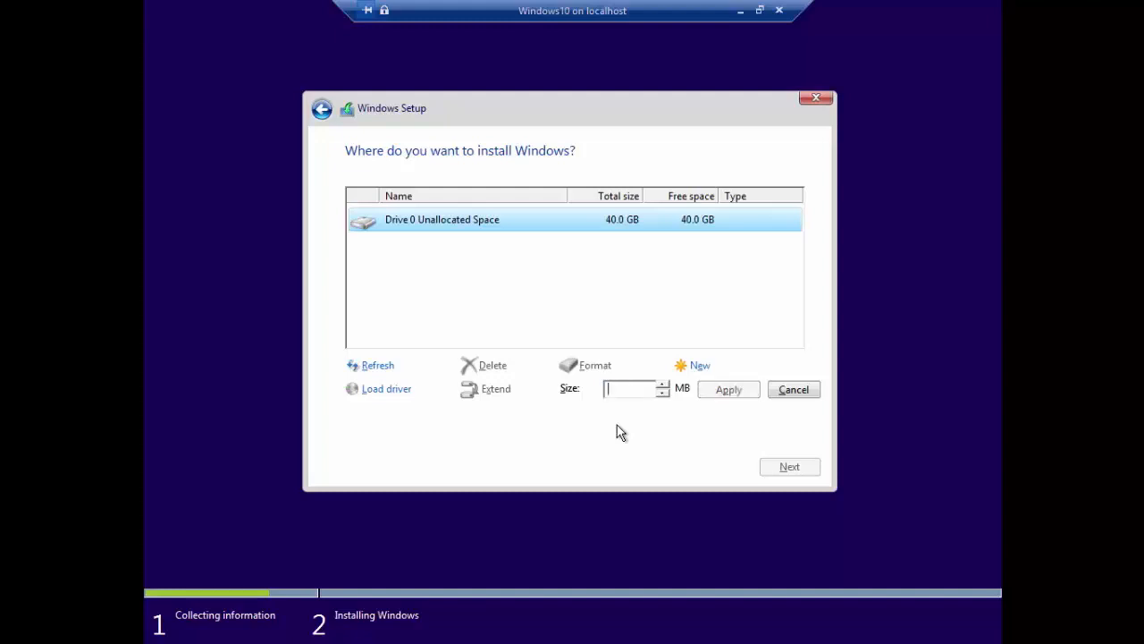
pyautogui.write('25000')
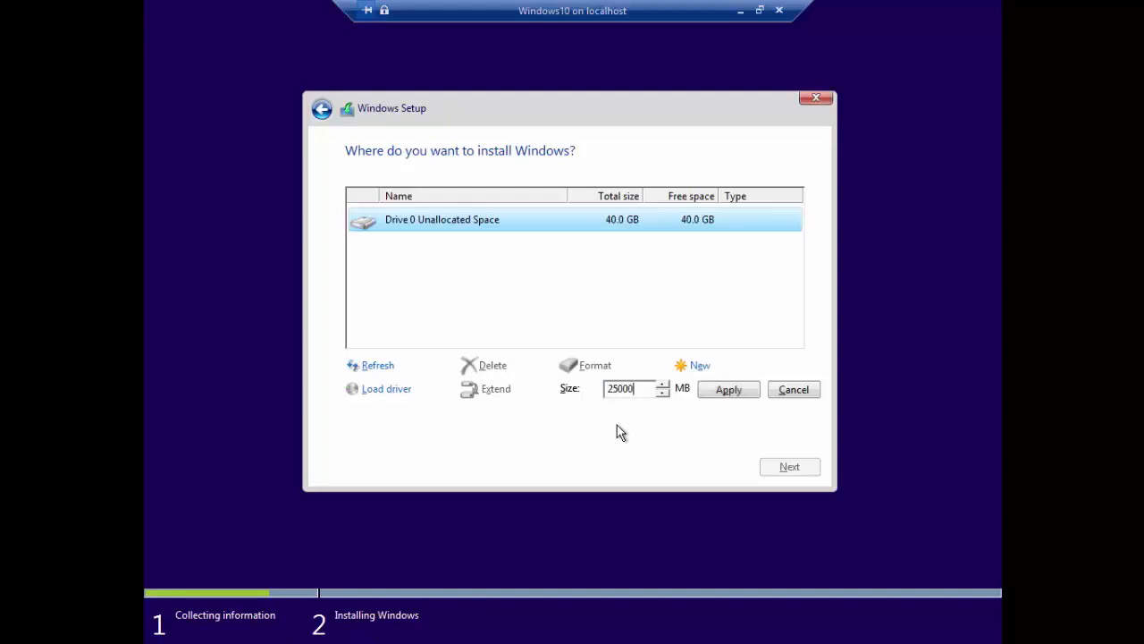
pyautogui.click(720, 394)
pyautogui.click(683, 391)
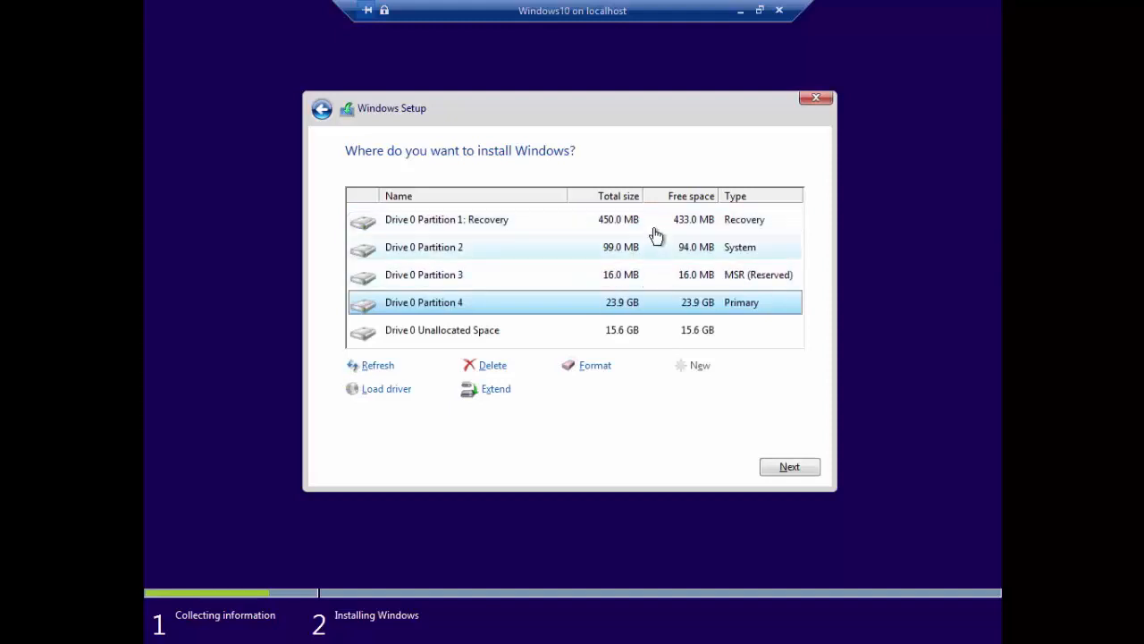
# Create a second partition from the remaining unallocated space on Drive 0, using the full 15959 MB.
pyautogui.click(645, 340)
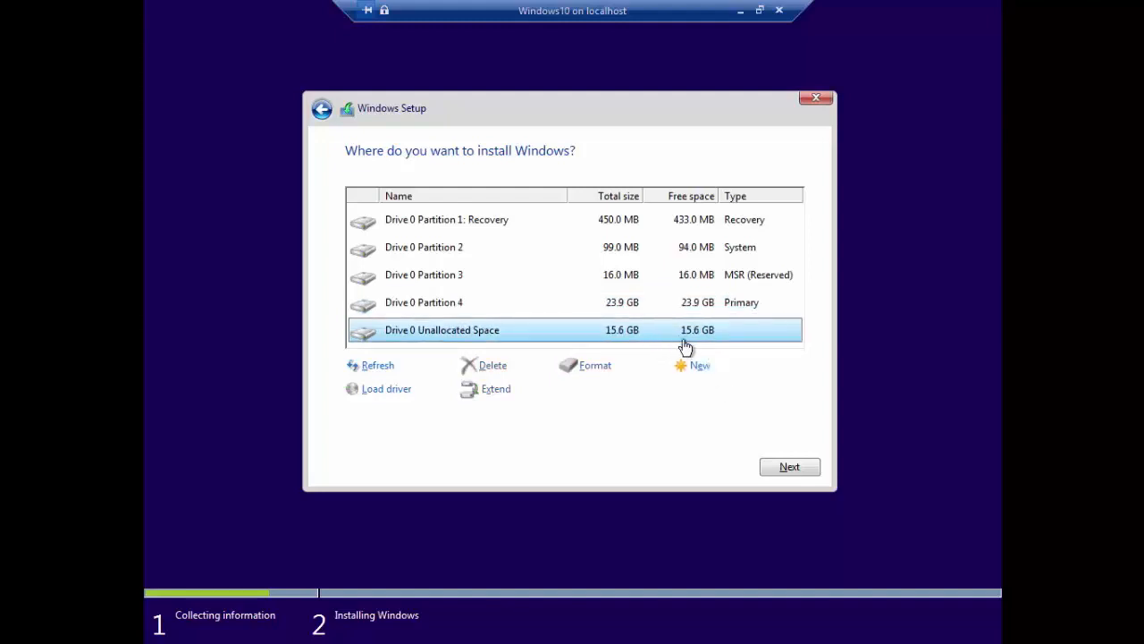
pyautogui.click(702, 366)
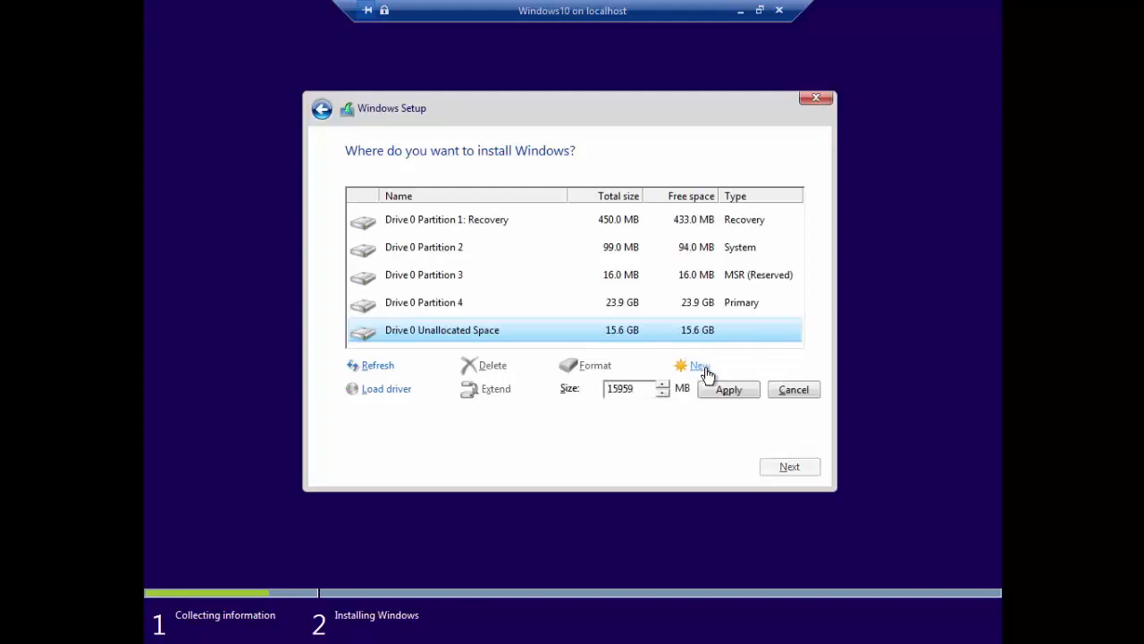
pyautogui.click(728, 391)
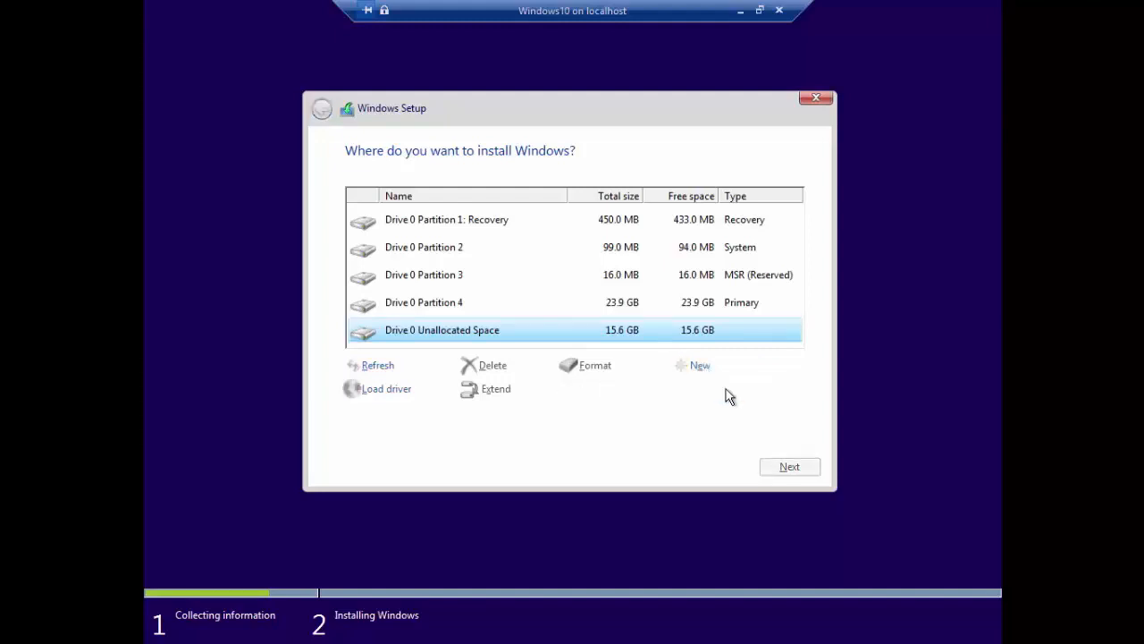
# Select Drive 0 Partition 4 as the install location and start installing Windows on it.
pyautogui.click(687, 309)
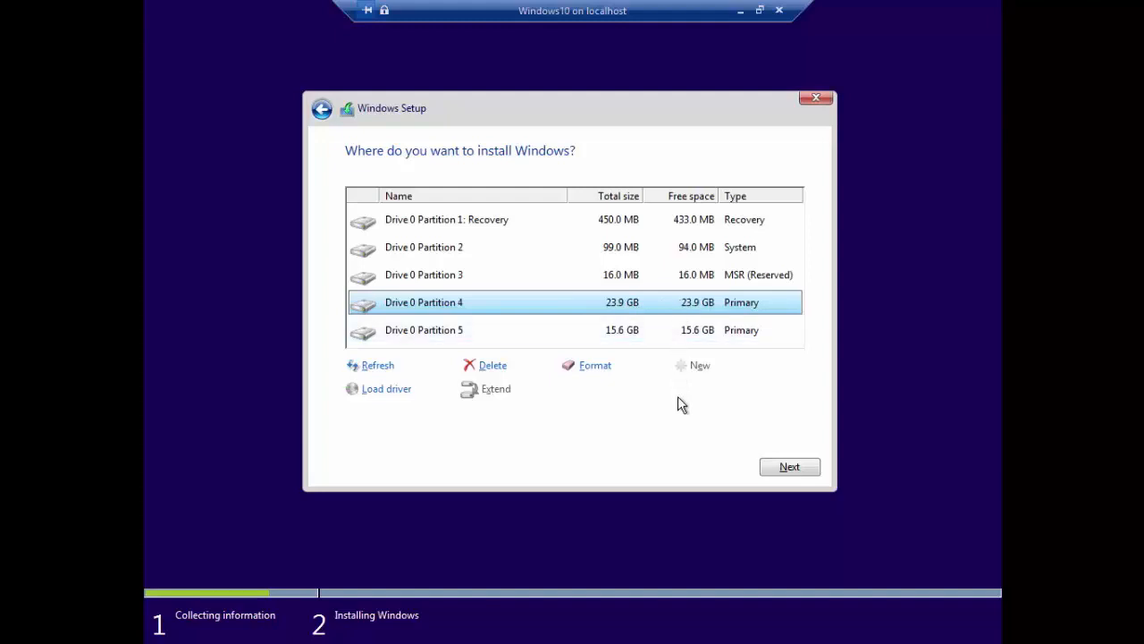
pyautogui.click(783, 467)
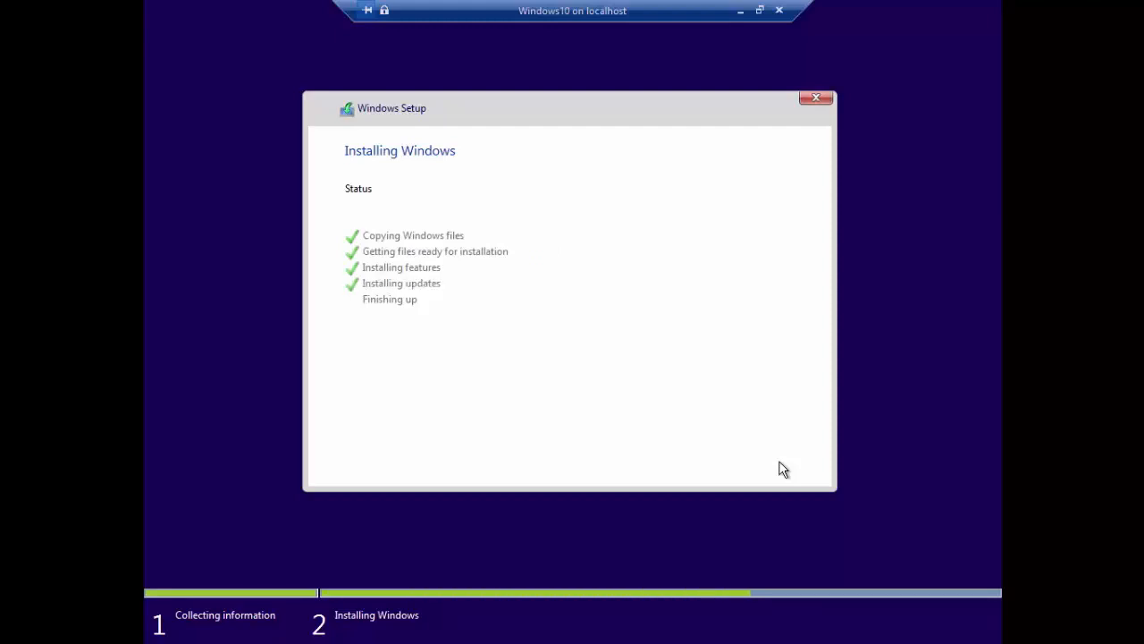
pyautogui.click(782, 467)
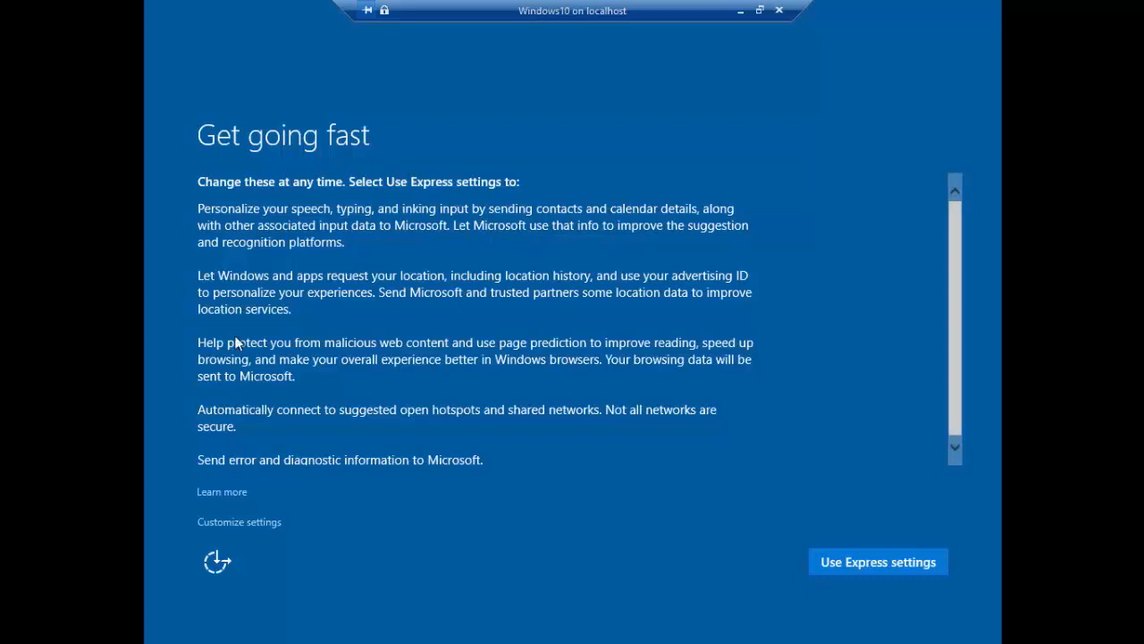
# Look at the customizable privacy settings, then return and continue with the Express settings.
pyautogui.click(250, 526)
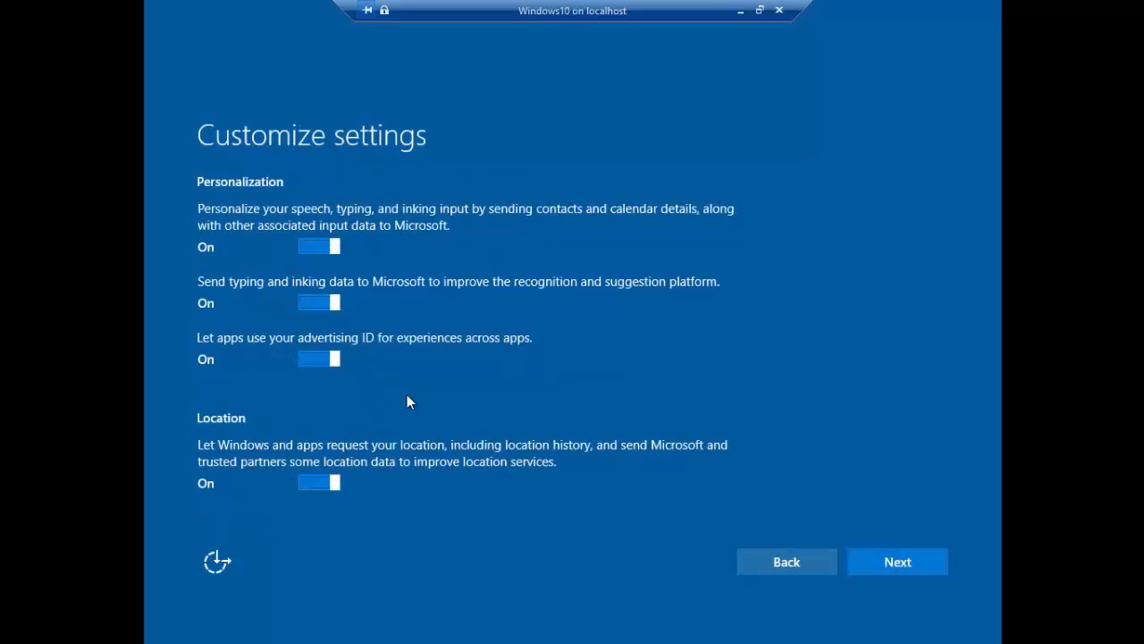
pyautogui.click(786, 563)
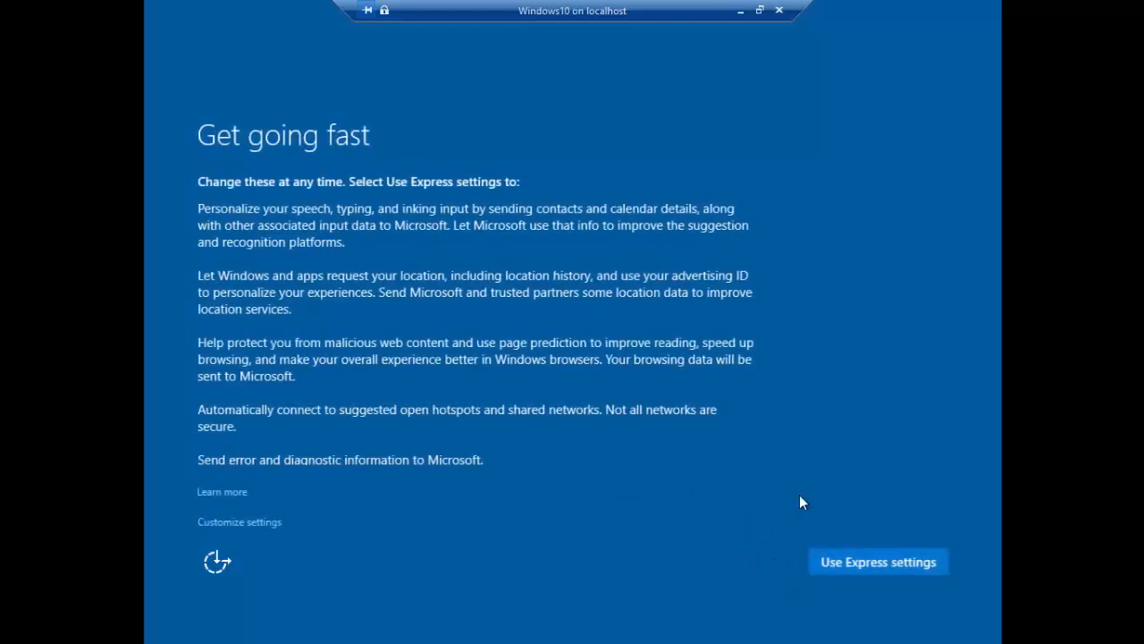
pyautogui.click(857, 568)
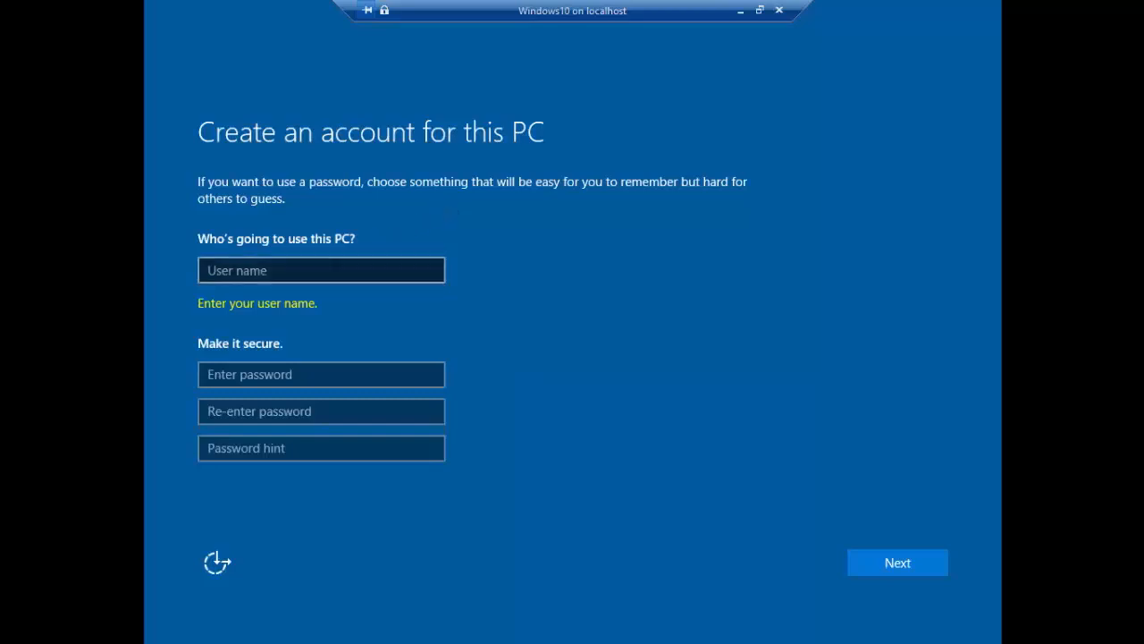
# Create the PC's account with the user name Admin, leaving the password and hint empty.
pyautogui.click(333, 265)
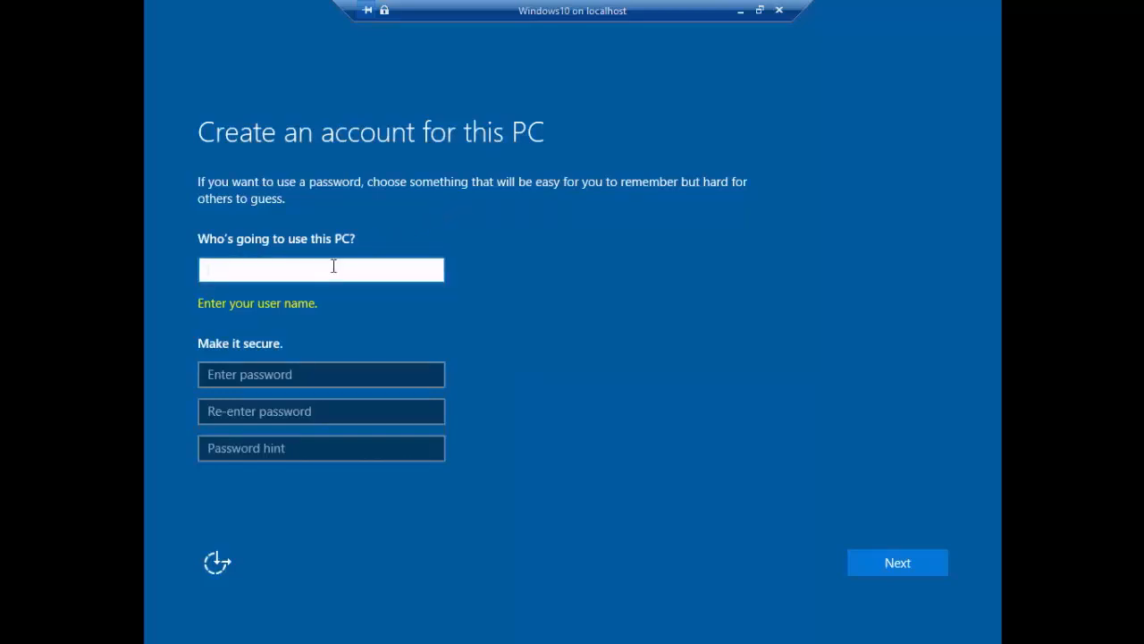
pyautogui.write('Admin')
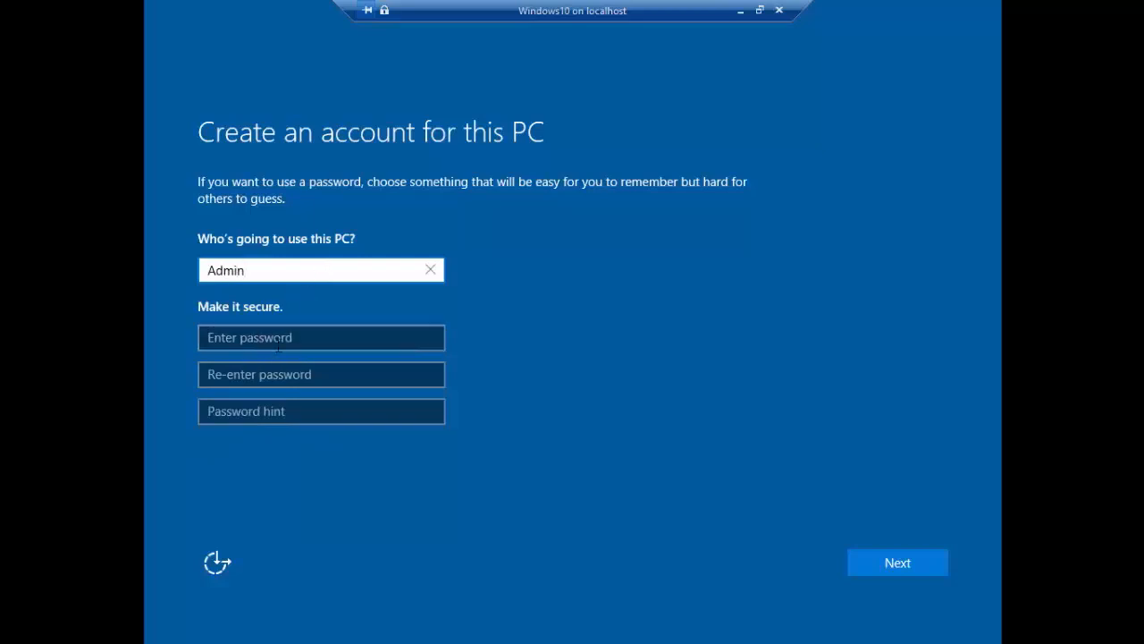
pyautogui.click(248, 344)
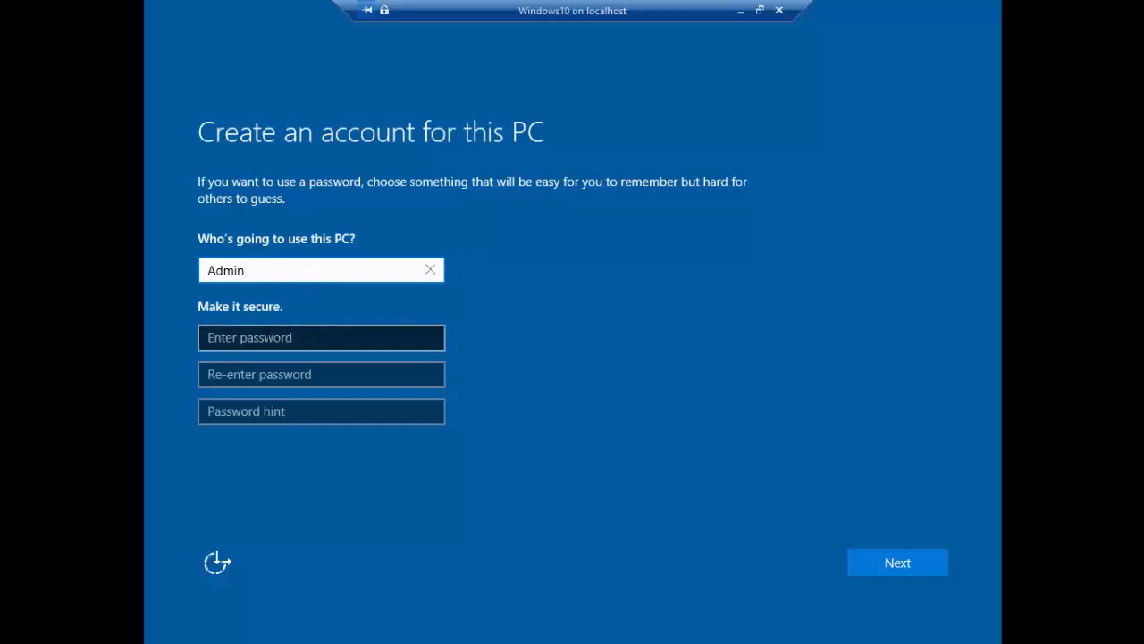
pyautogui.click(266, 344)
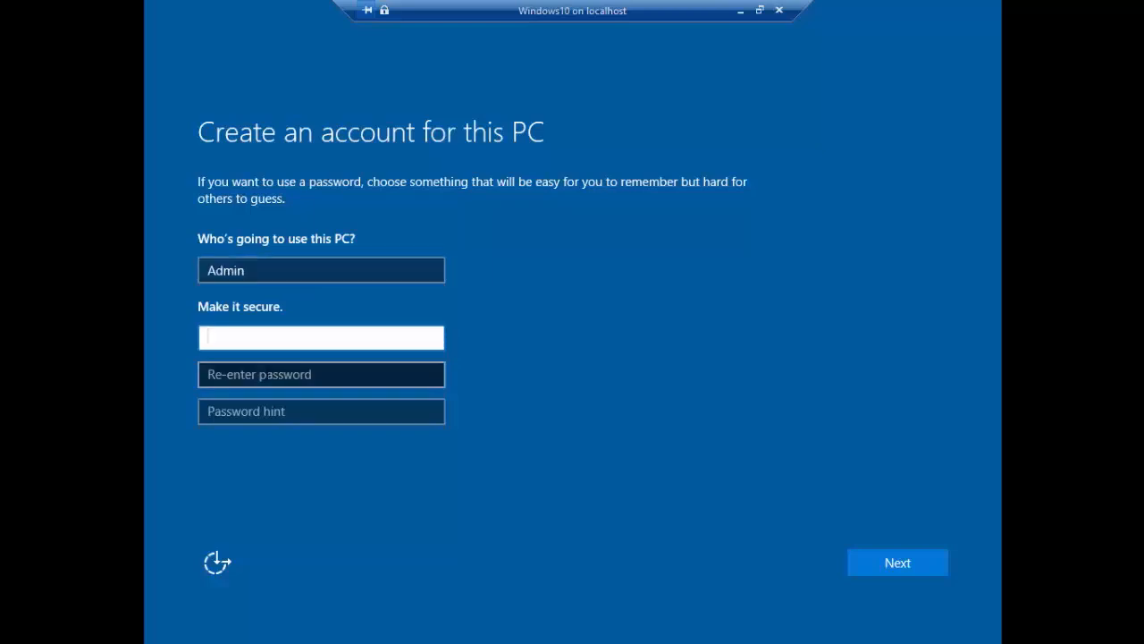
pyautogui.click(268, 373)
pyautogui.click(775, 401)
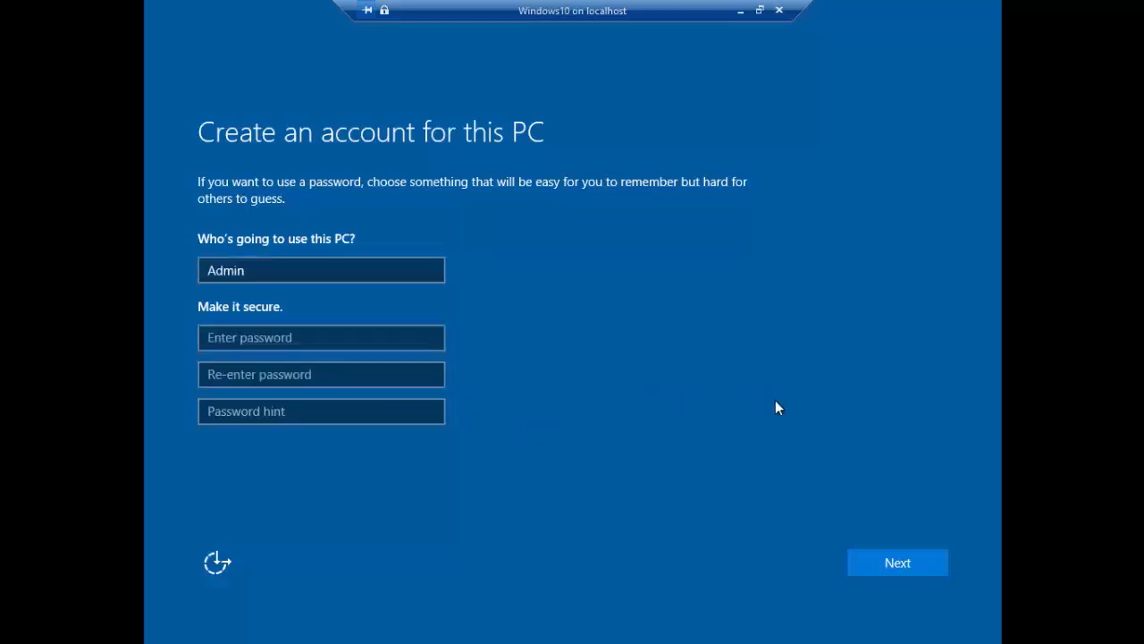
pyautogui.click(884, 563)
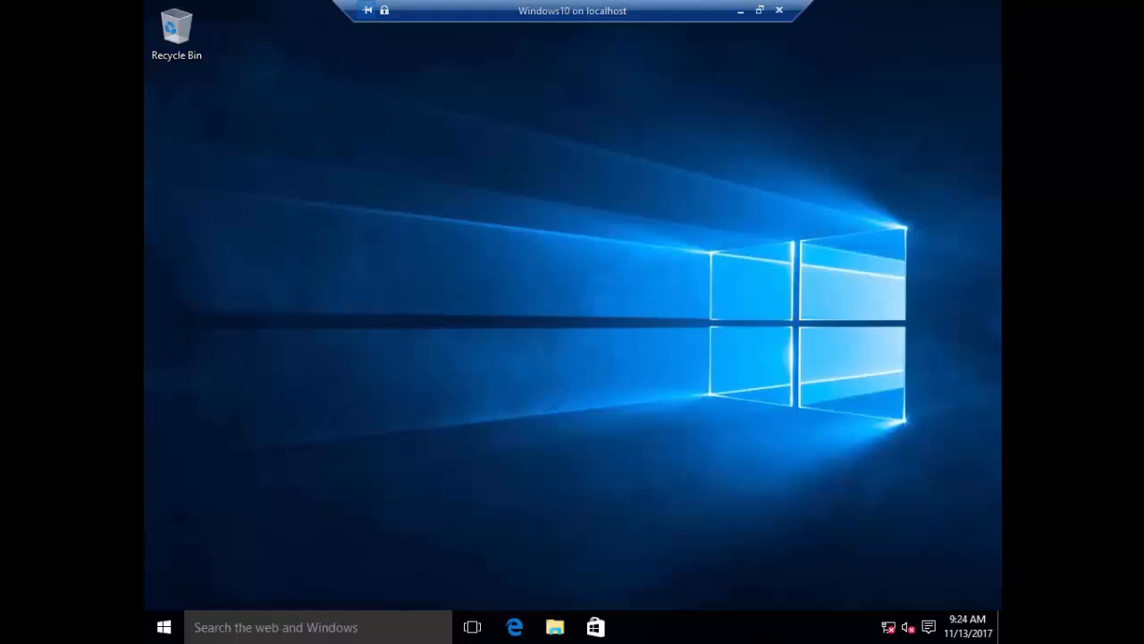
# Leave full screen, save the state of the Windows10 virtual machine, and close its connection window.
pyautogui.click(761, 11)
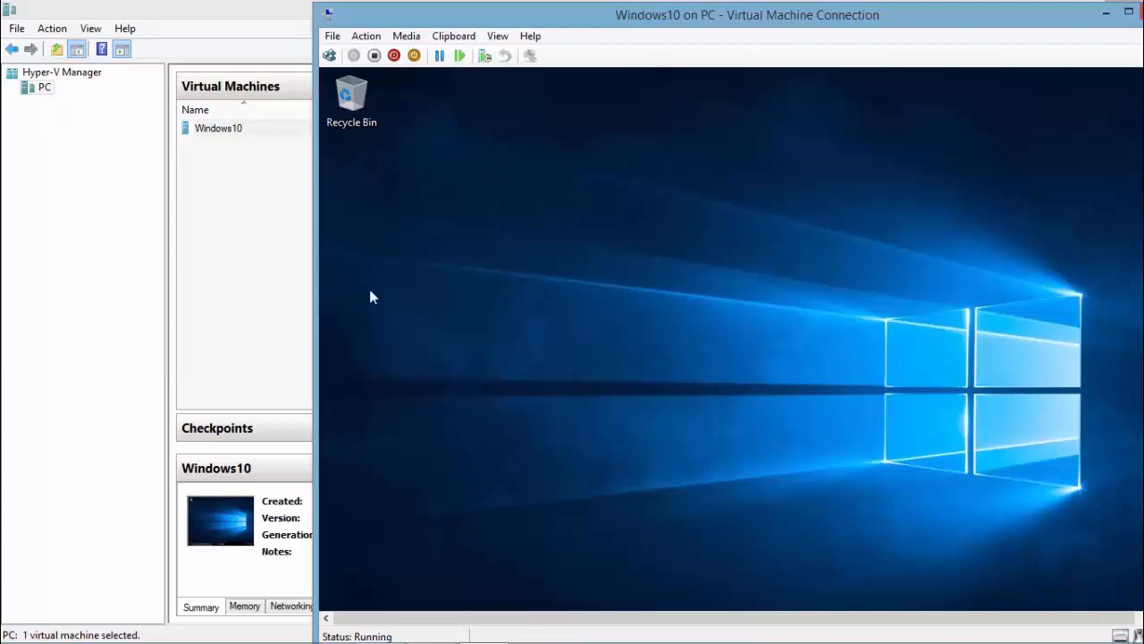
pyautogui.click(416, 59)
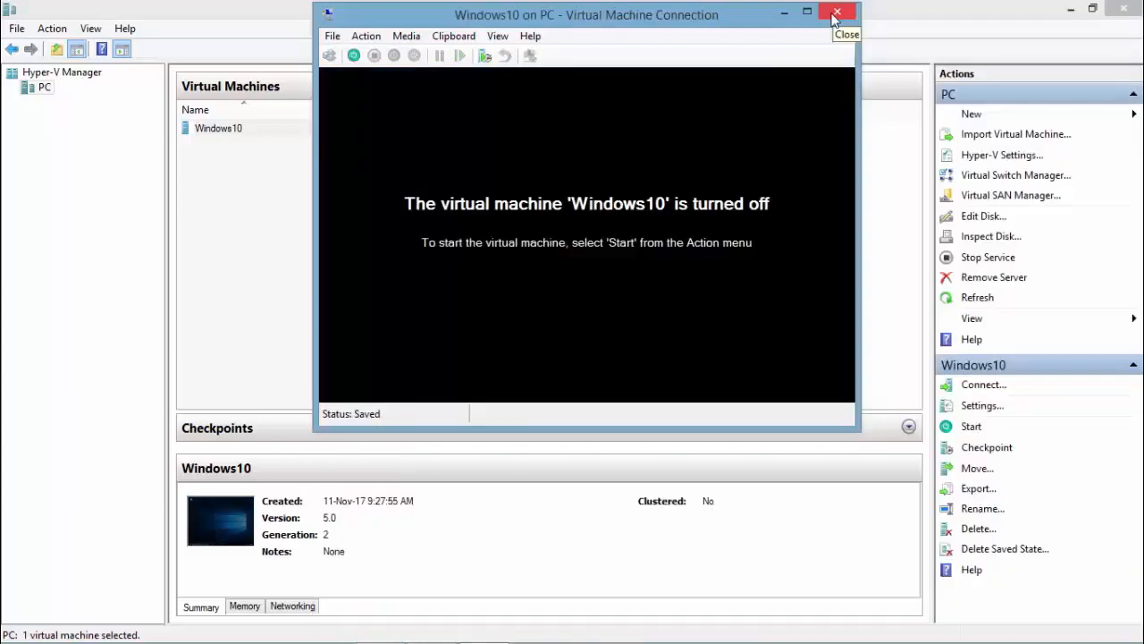
pyautogui.click(837, 18)
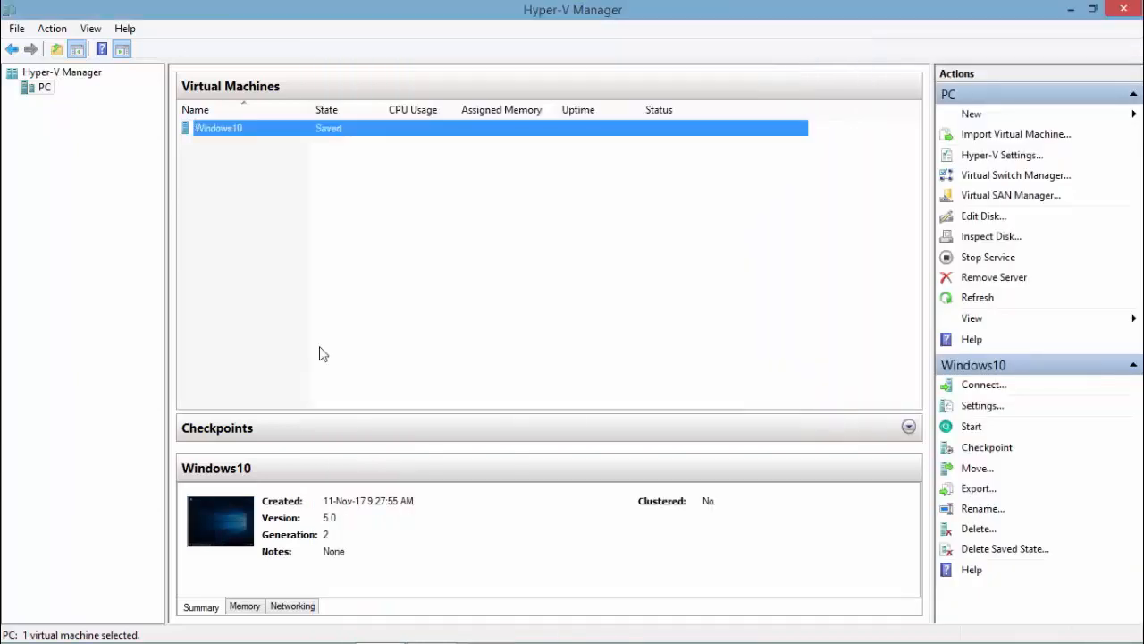